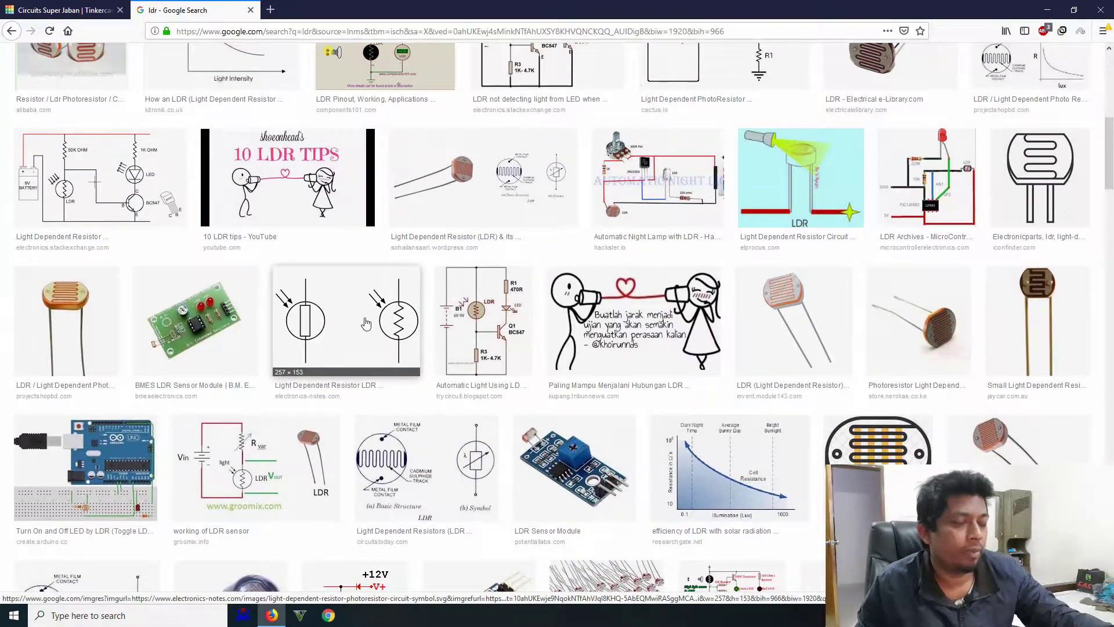
- Enlarge the LDR symbol from the 'ldr' image results to study it, then return to Tinkercad
left_click(381, 323)
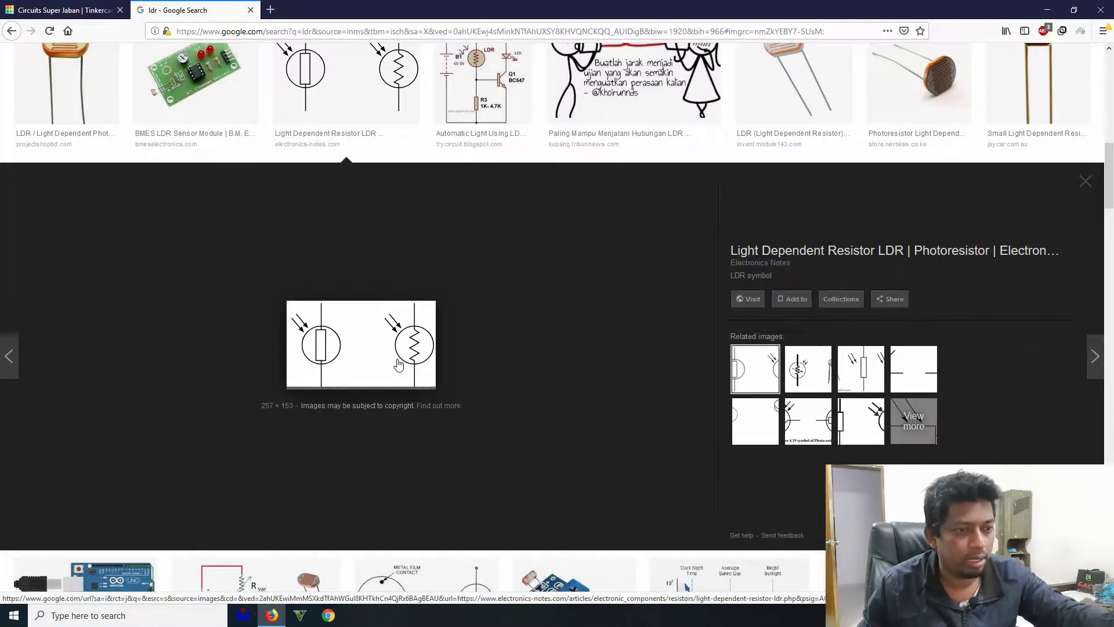
scroll(398, 364, "up", 3)
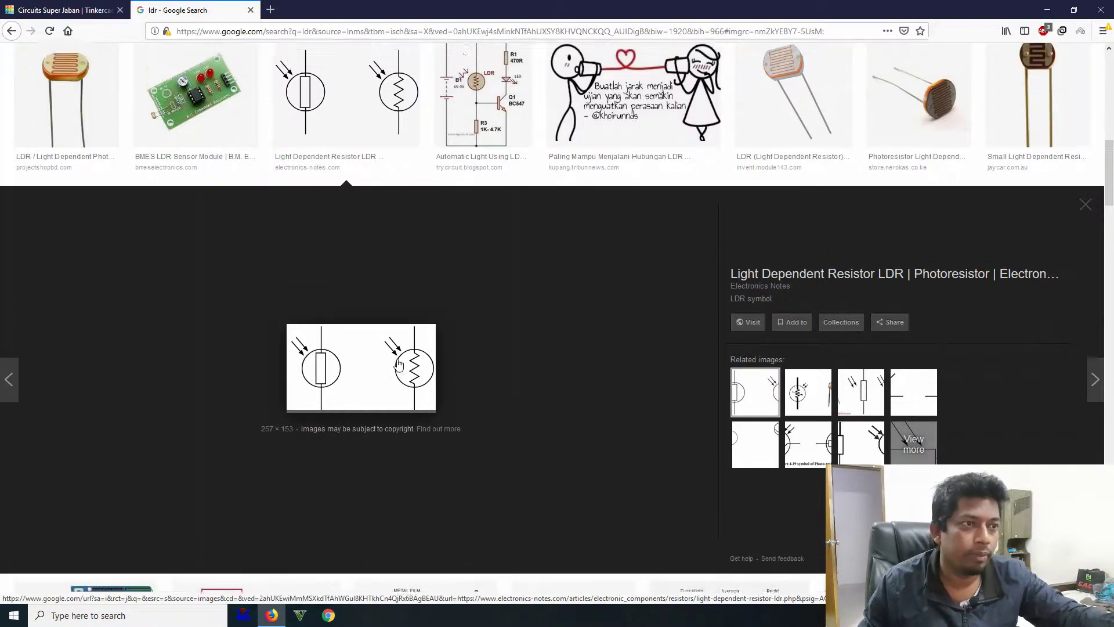
scroll(398, 365, "down", 5)
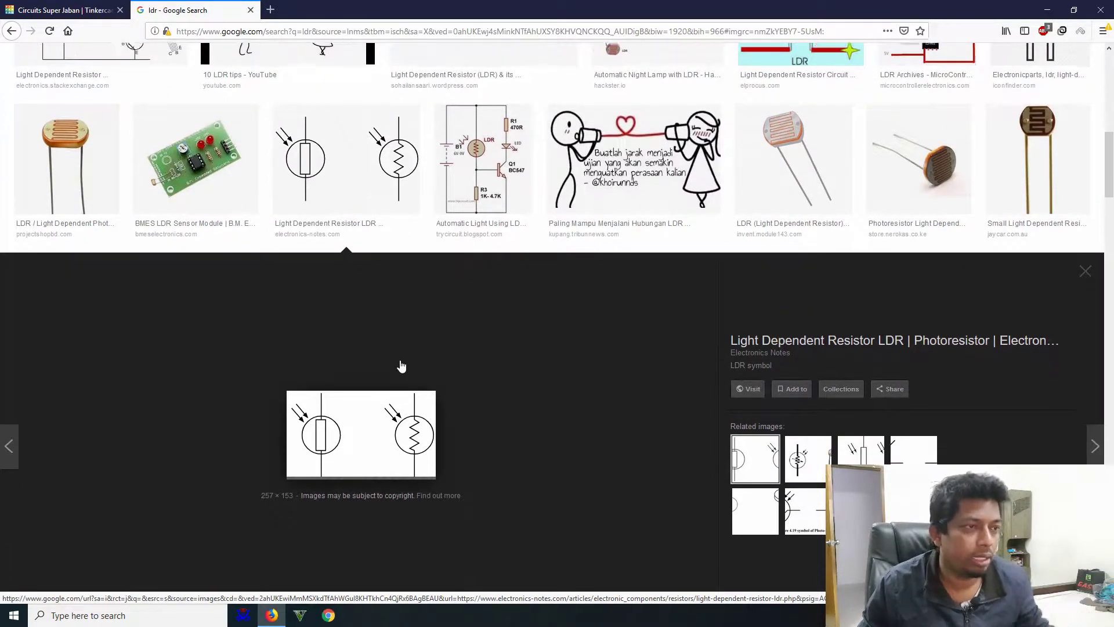
scroll(582, 350, "down", 3)
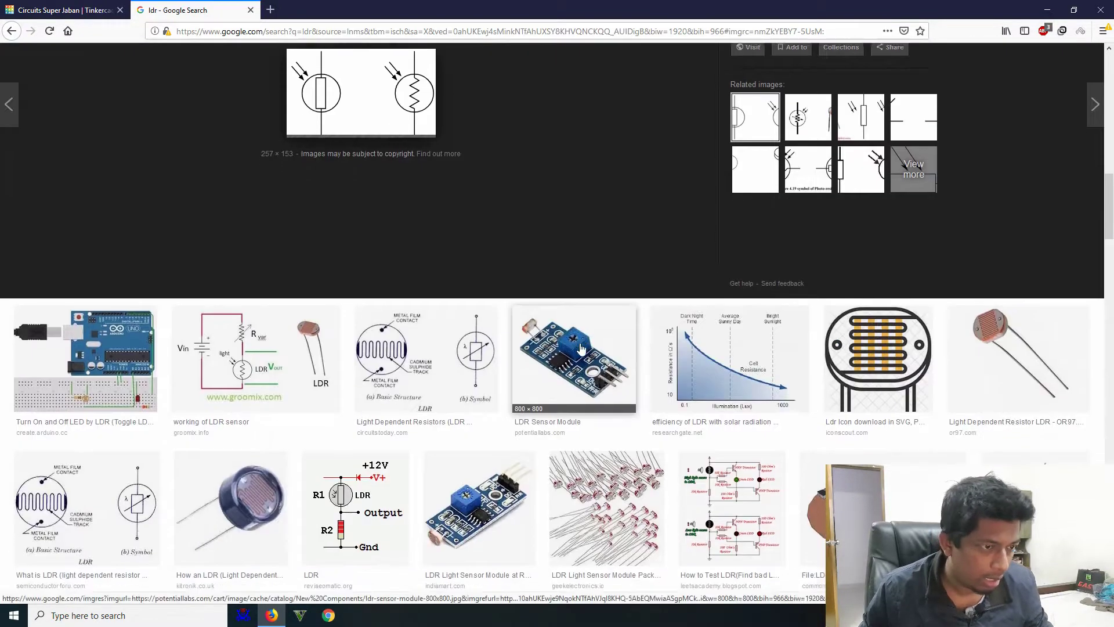
scroll(393, 341, "up", 4)
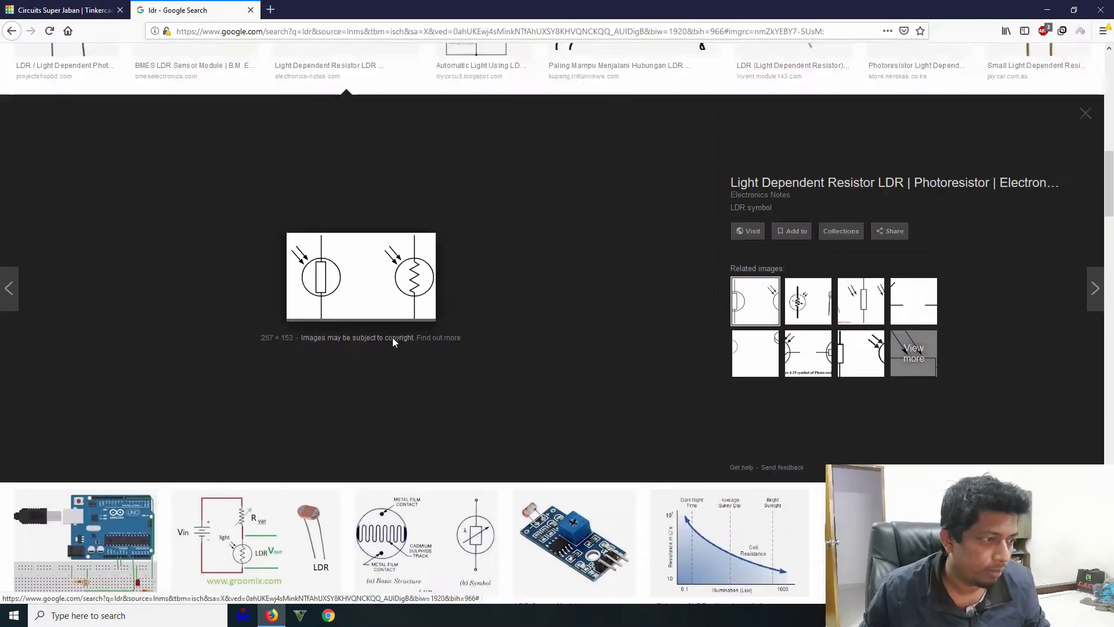
scroll(392, 341, "down", 6)
scroll(961, 327, "down", 8)
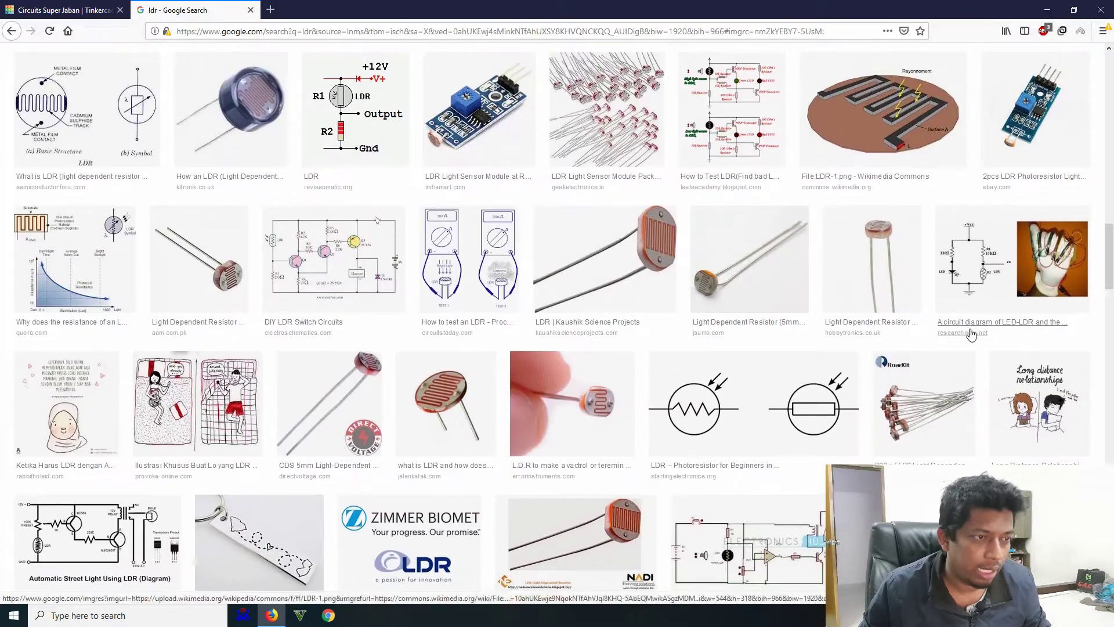
scroll(219, 378, "down", 3)
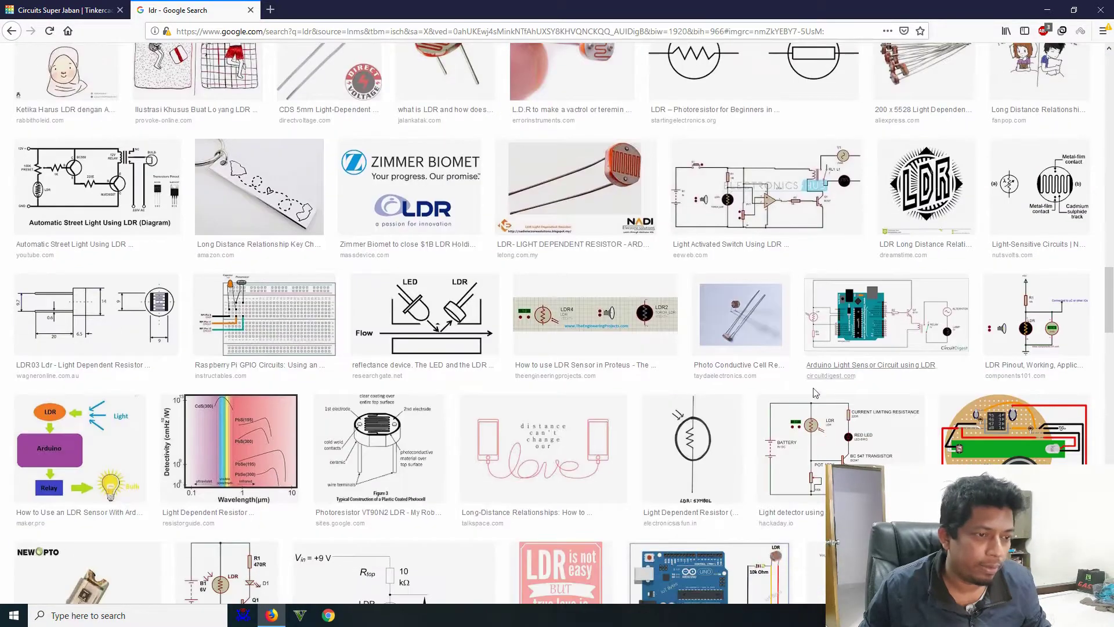
scroll(219, 377, "up", 4)
scroll(219, 377, "down", 3)
left_click(18, 6)
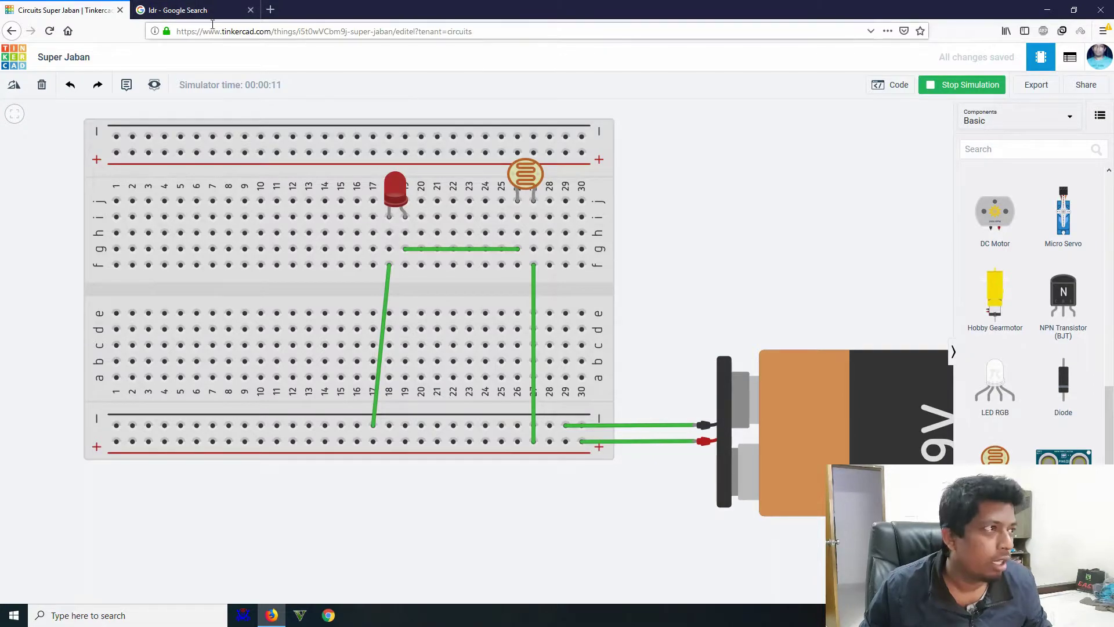
left_click(203, 9)
scroll(925, 306, "up", 5)
scroll(925, 306, "up", 10)
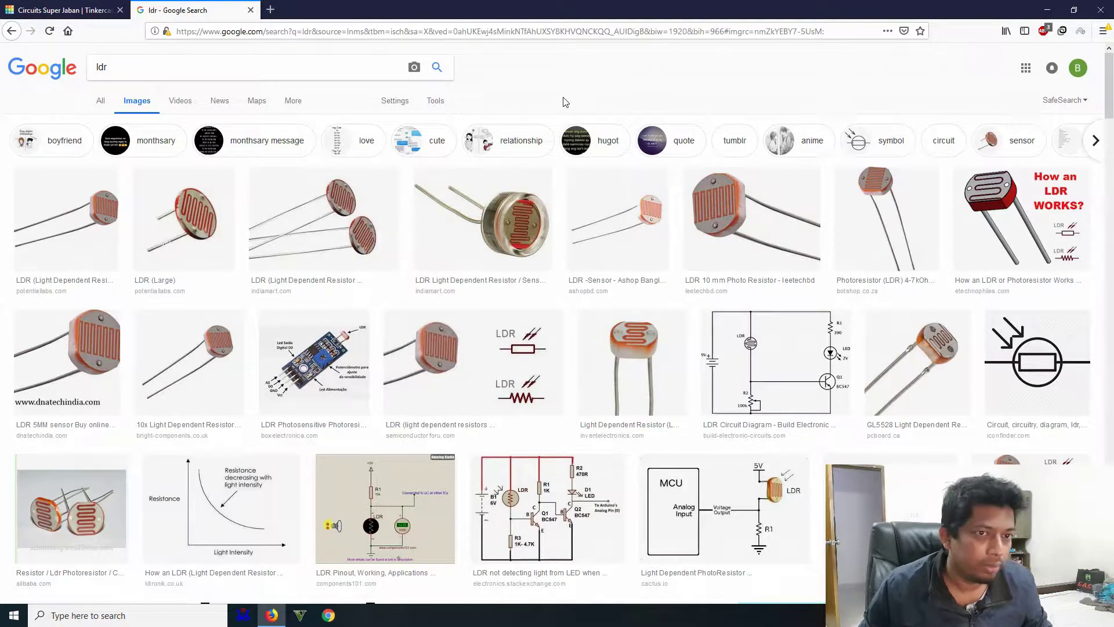
left_click(90, 18)
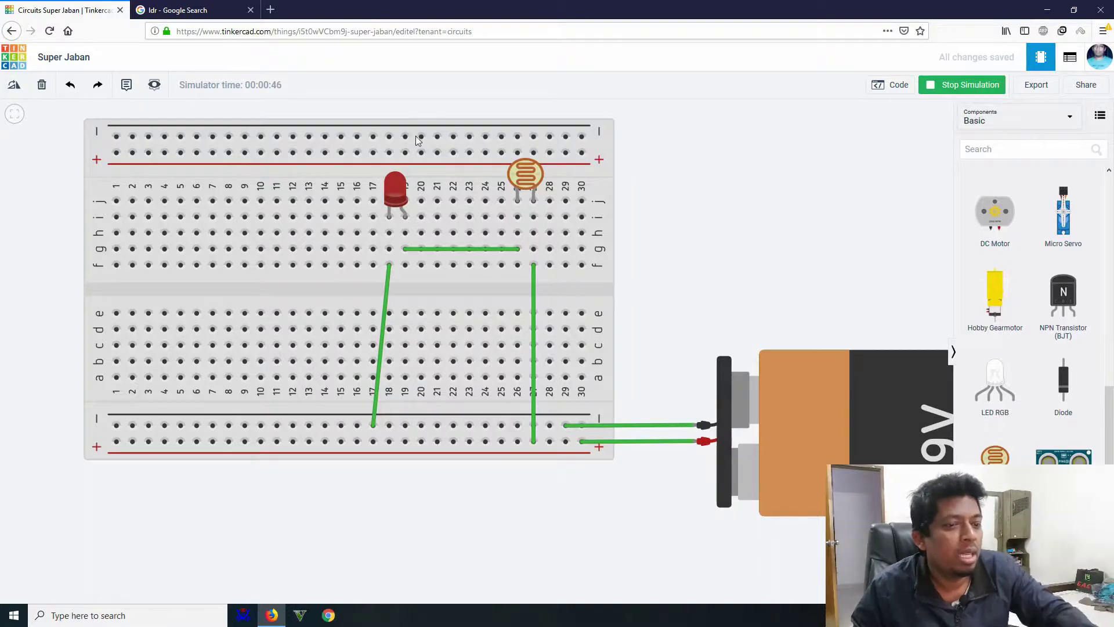
- Zoom and pan the canvas so the breadboard with its LED and photoresistor fills the view
scroll(424, 129, "down", 2)
scroll(525, 256, "up", 2)
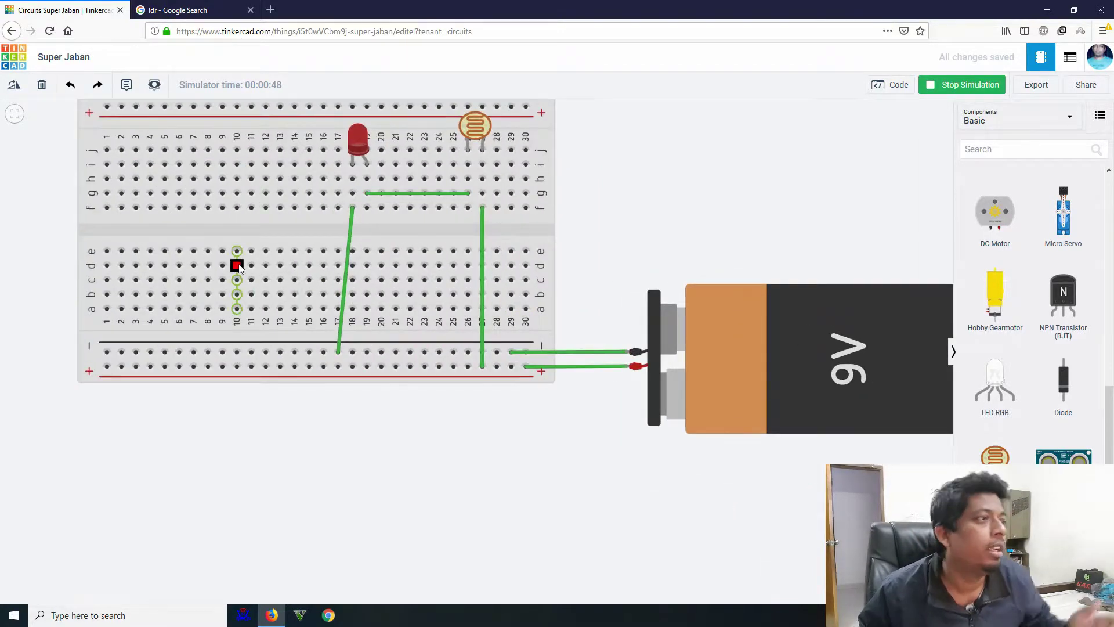
left_click_drag(662, 206, 695, 278)
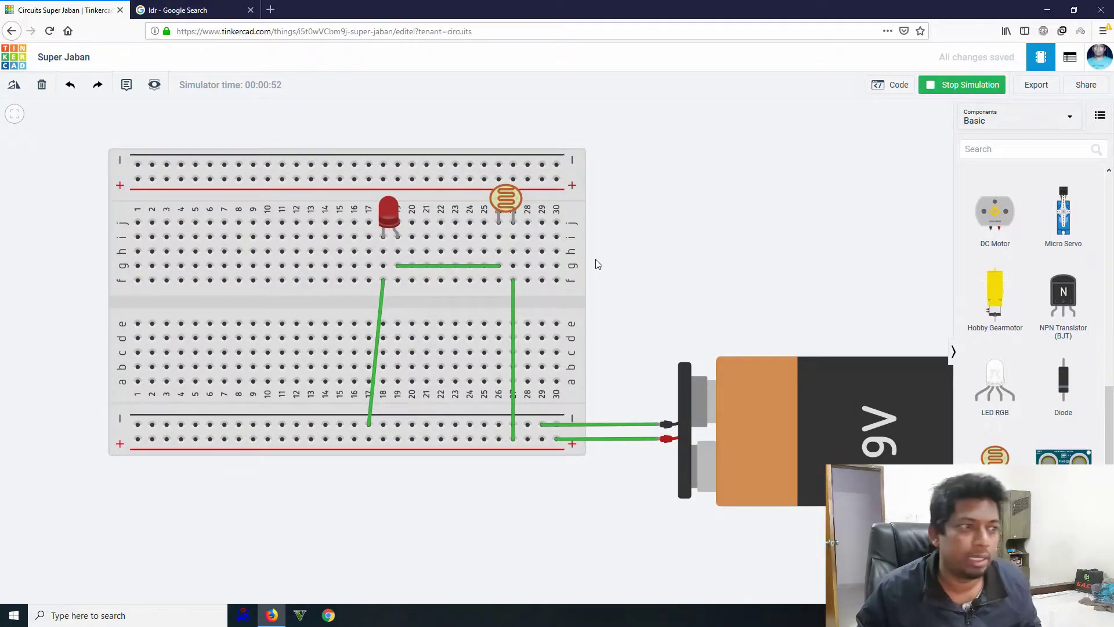
scroll(598, 264, "down", 1)
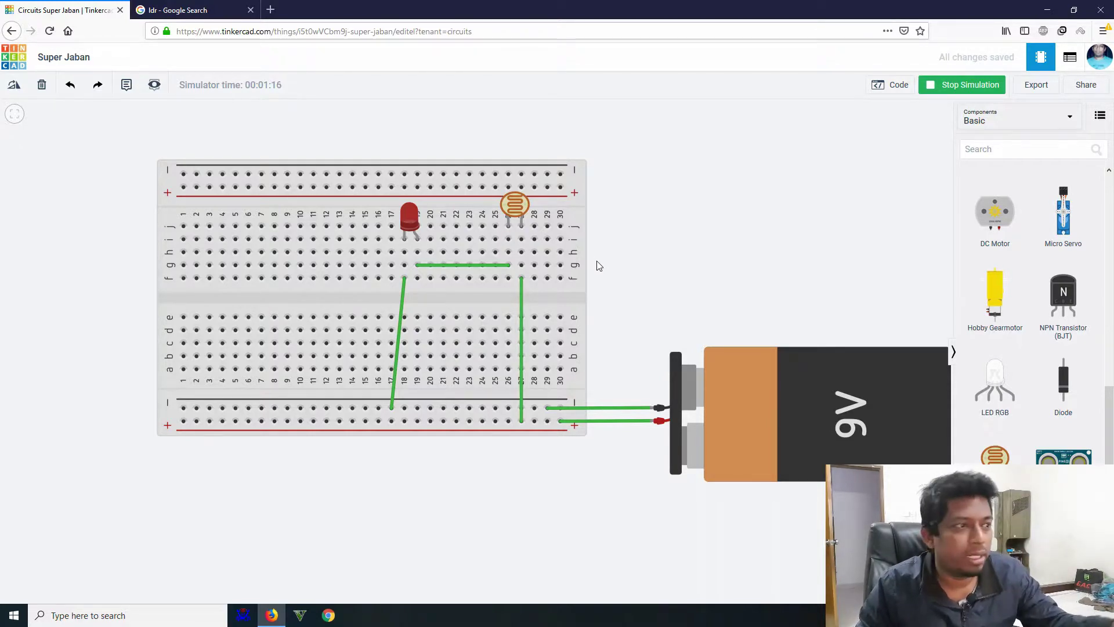
scroll(515, 256, "up", 1)
left_click(586, 253)
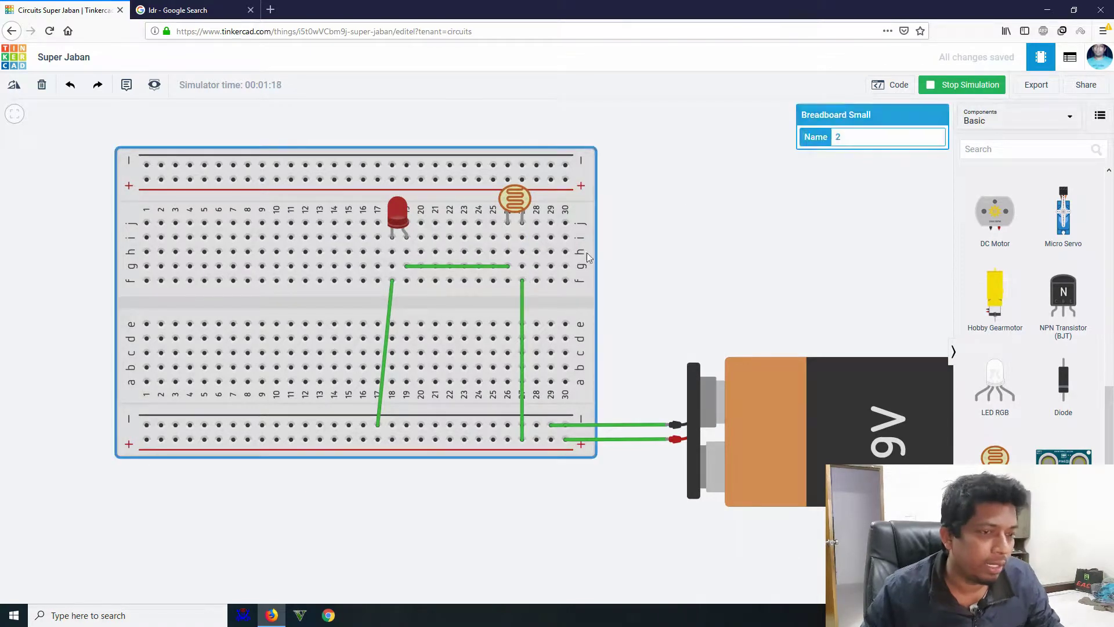
left_click(673, 146)
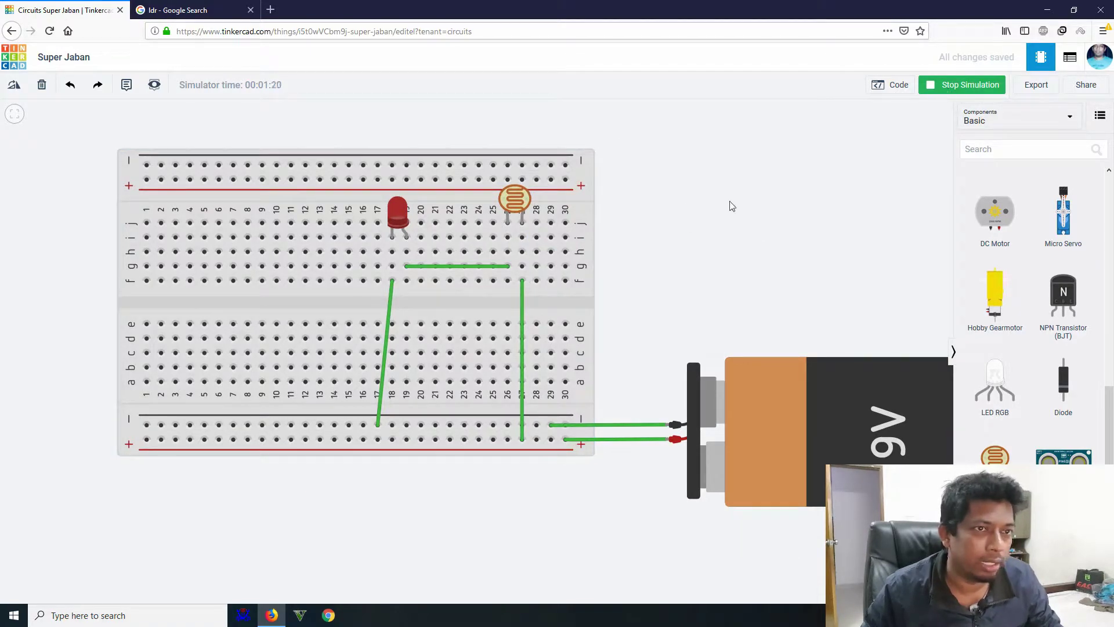
scroll(679, 226, "up", 2)
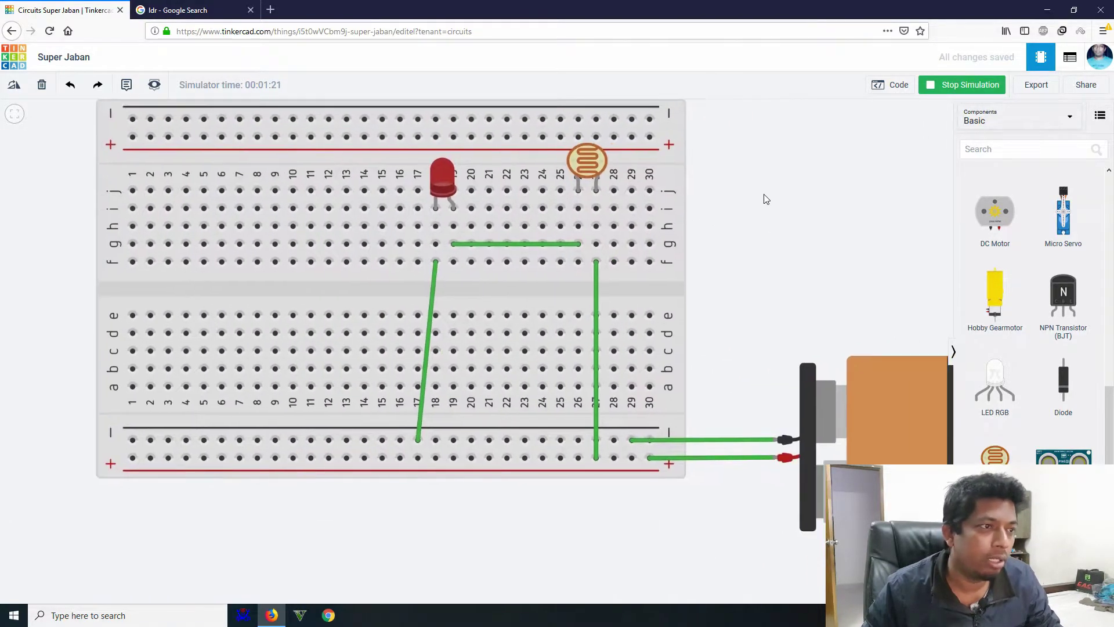
left_click_drag(647, 165, 644, 194)
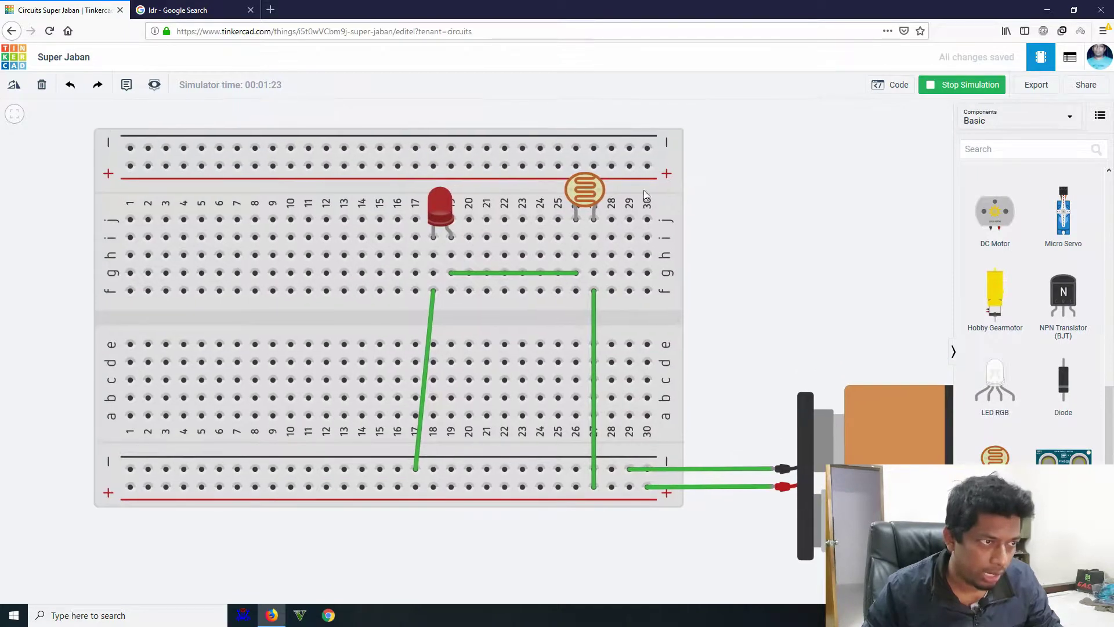
- Push the photoresistor's light slider to maximum, then lower it to about a third
left_click(584, 192)
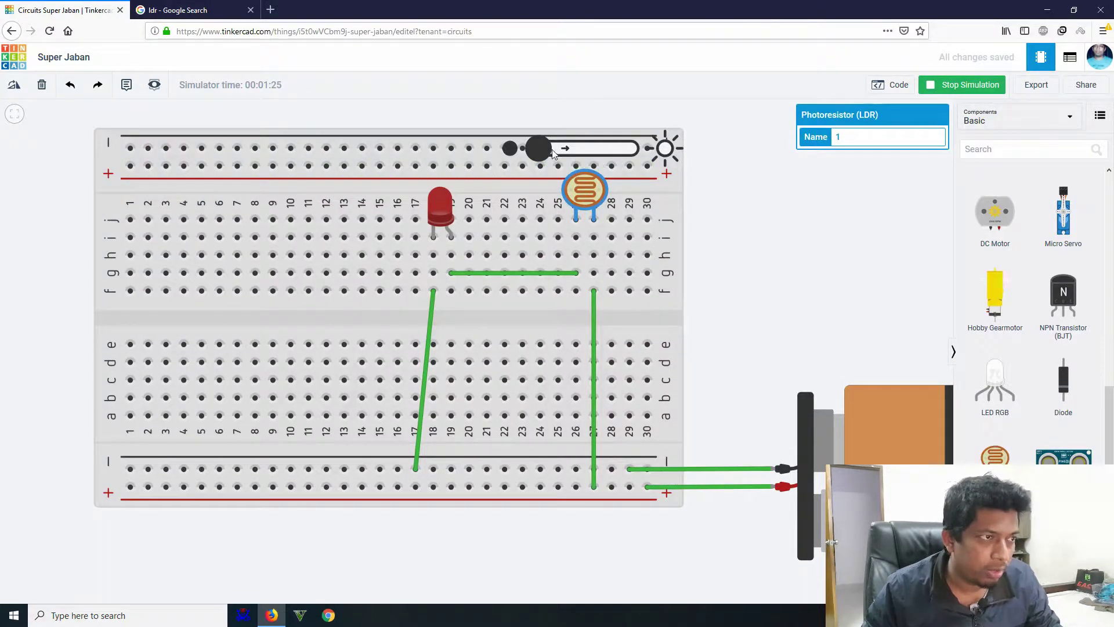
left_click_drag(543, 152, 602, 152)
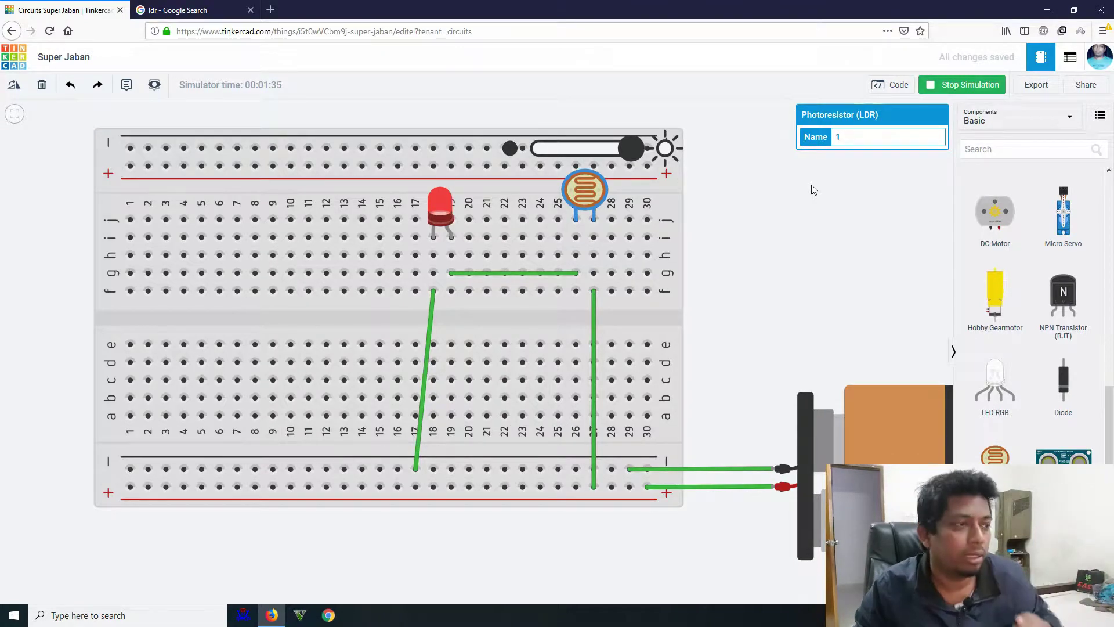
left_click(743, 169)
left_click(588, 189)
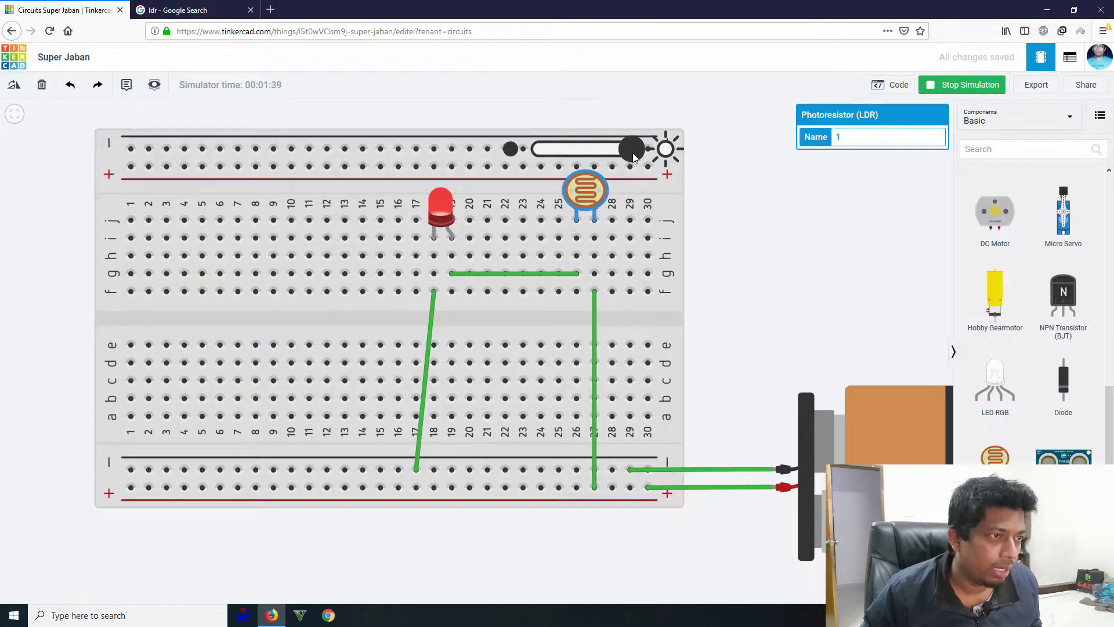
left_click_drag(635, 157, 671, 151)
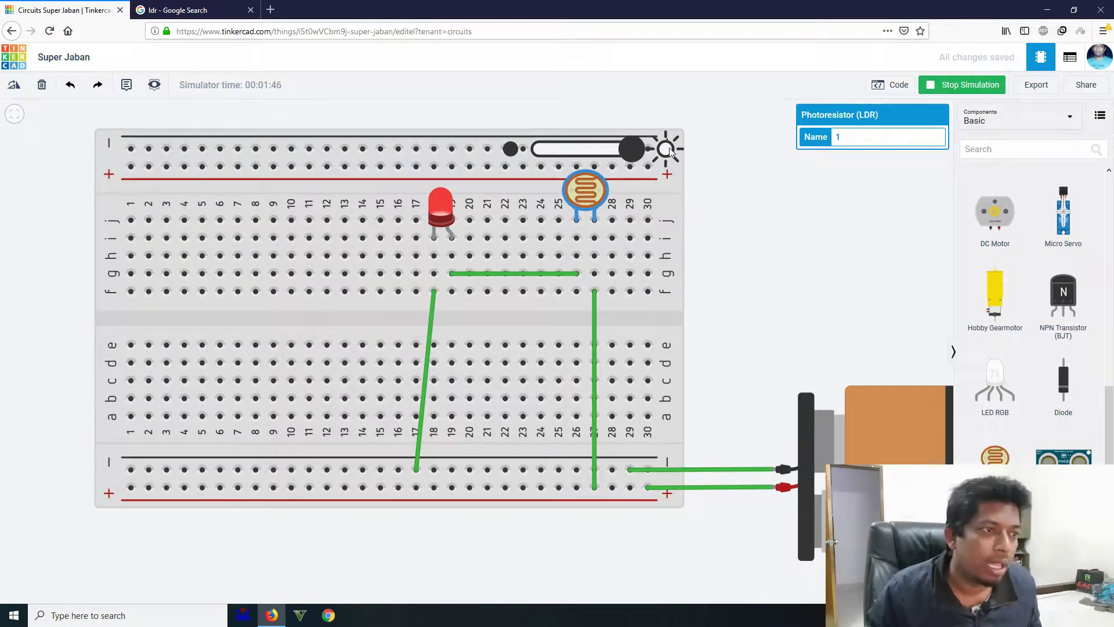
left_click_drag(633, 150, 535, 145)
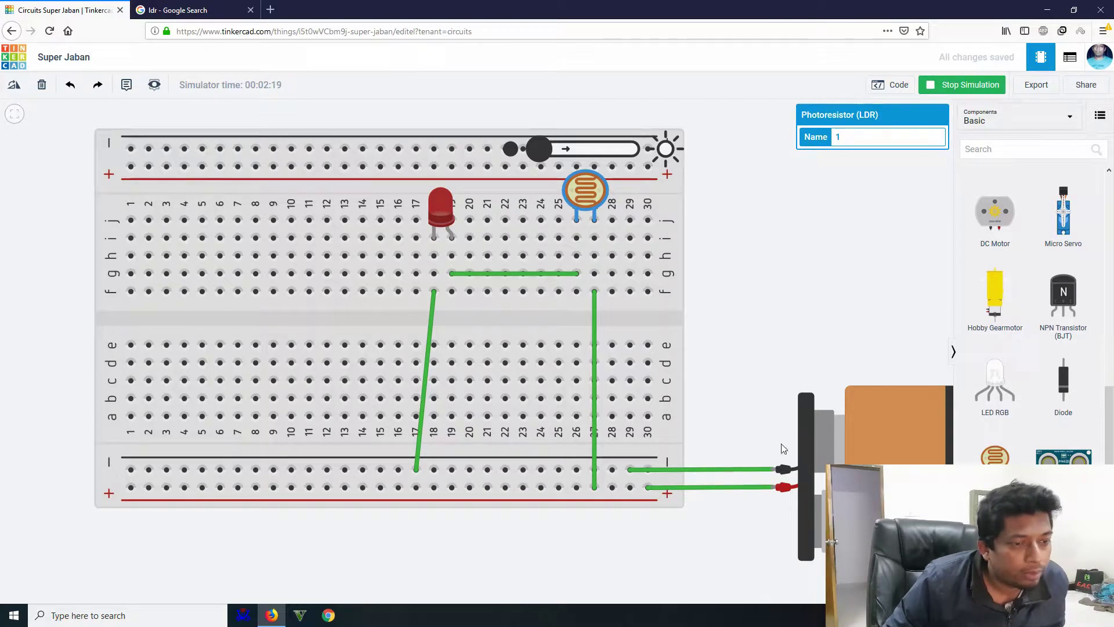
- Brighten and then dim the photoresistor's light once more, then stop the simulation
scroll(783, 448, "down", 3)
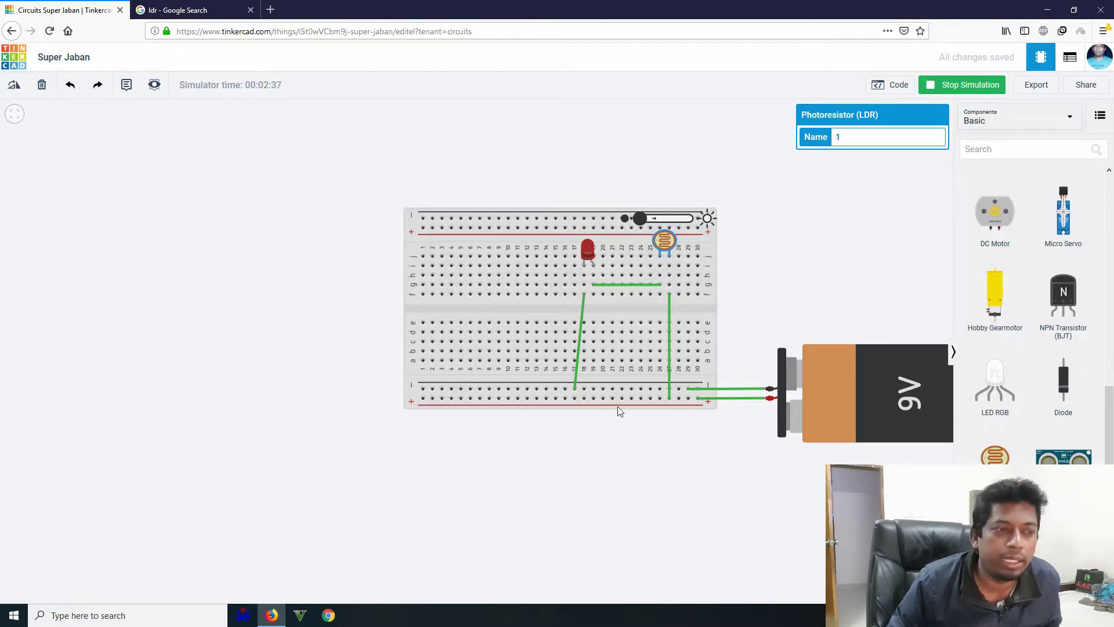
scroll(617, 410, "up", 1)
left_click(761, 453)
scroll(761, 453, "down", 1)
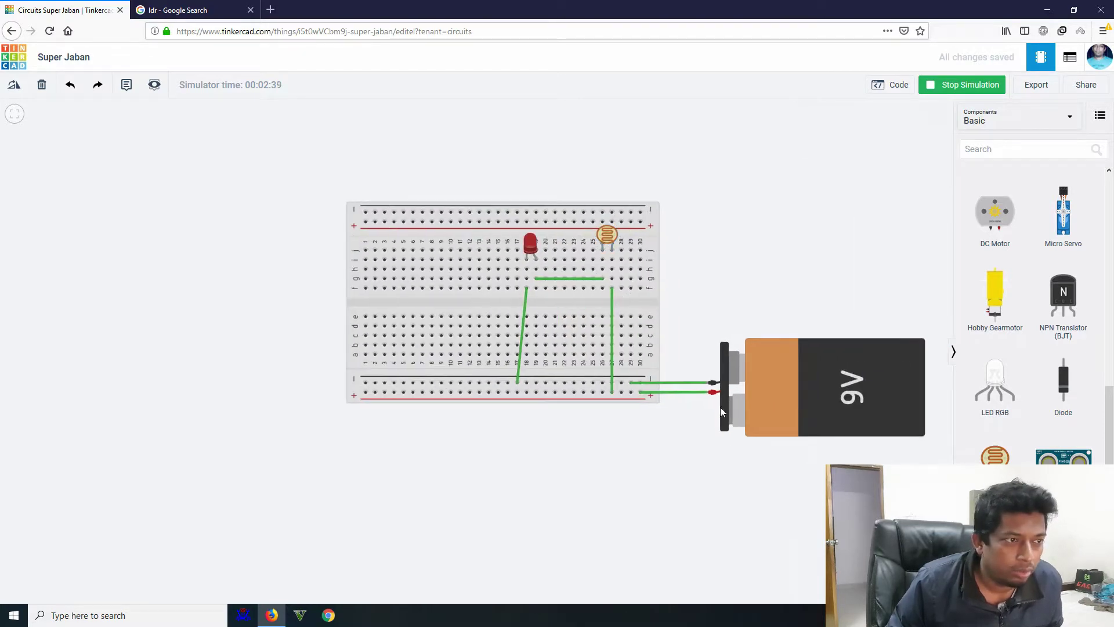
left_click(608, 237)
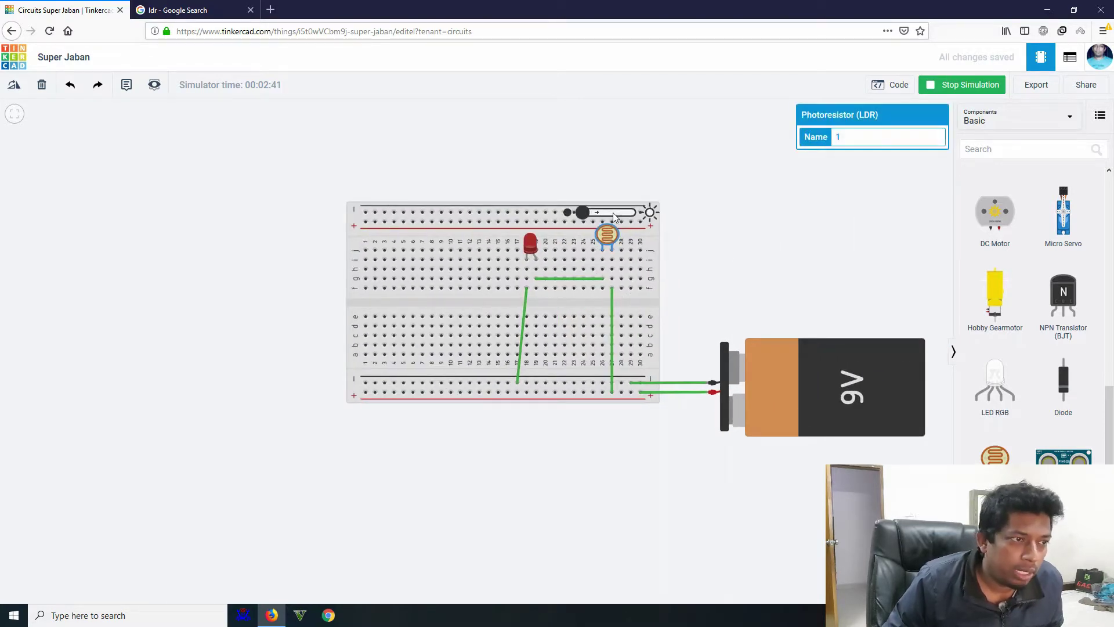
left_click_drag(586, 216, 636, 217)
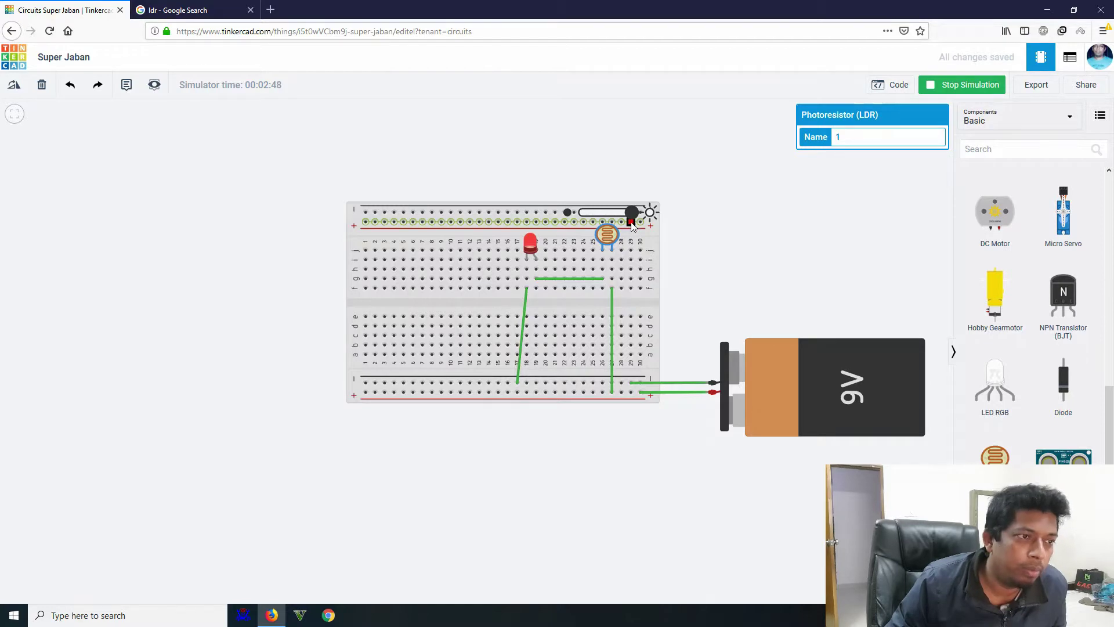
left_click_drag(633, 213, 582, 213)
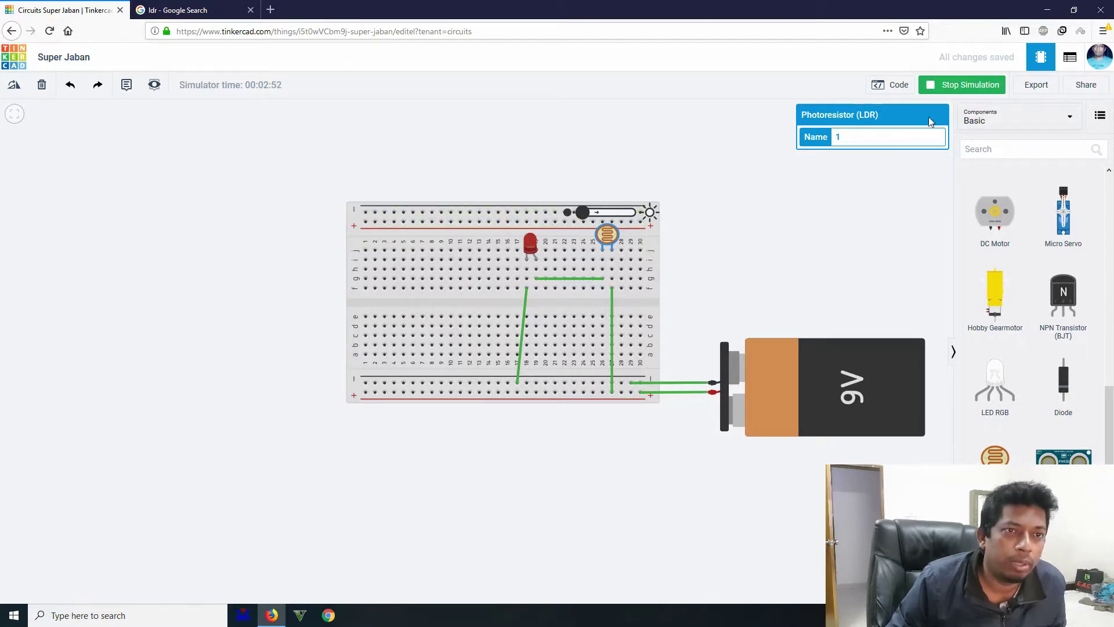
left_click(955, 85)
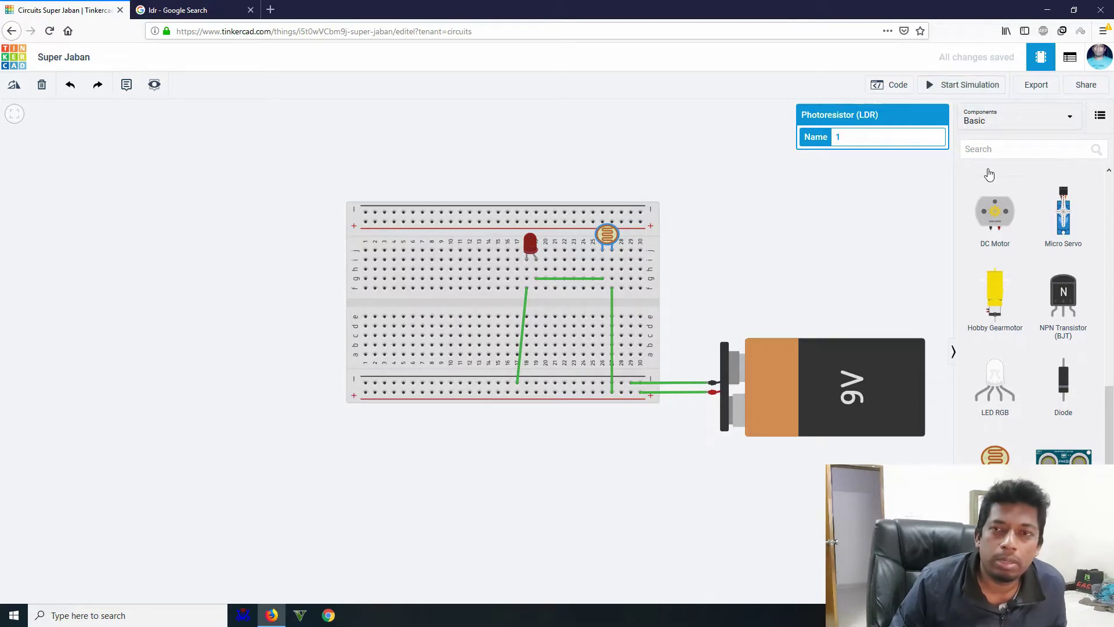
scroll(1048, 304, "down", 3)
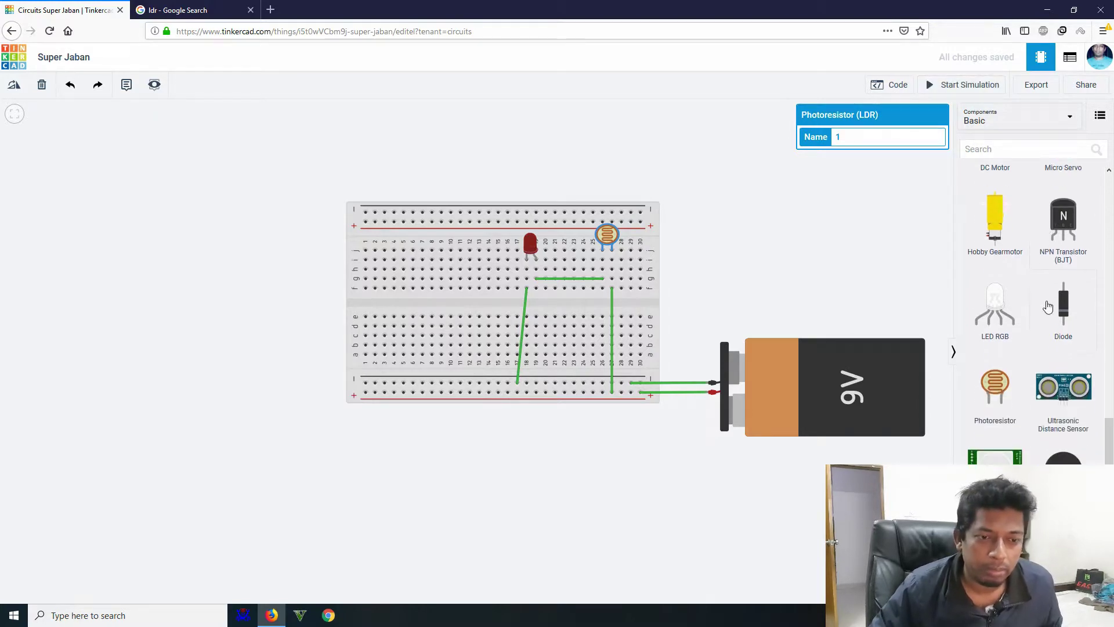
- Replace the 'ldr' Google image search with a search for 'multimeter'
left_click(216, 11)
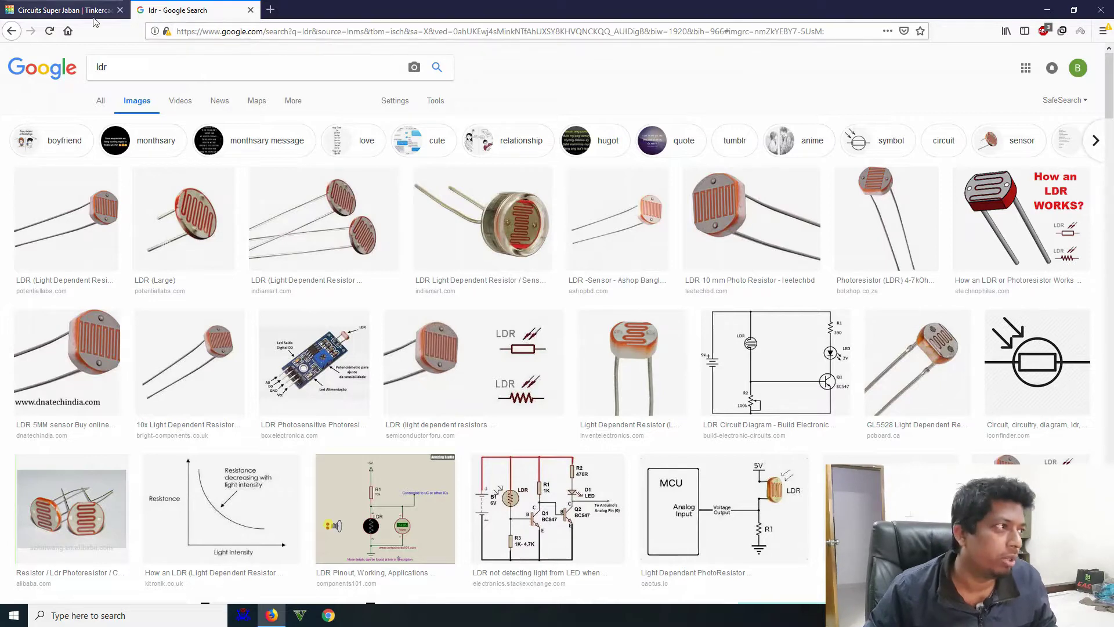
left_click(78, 12)
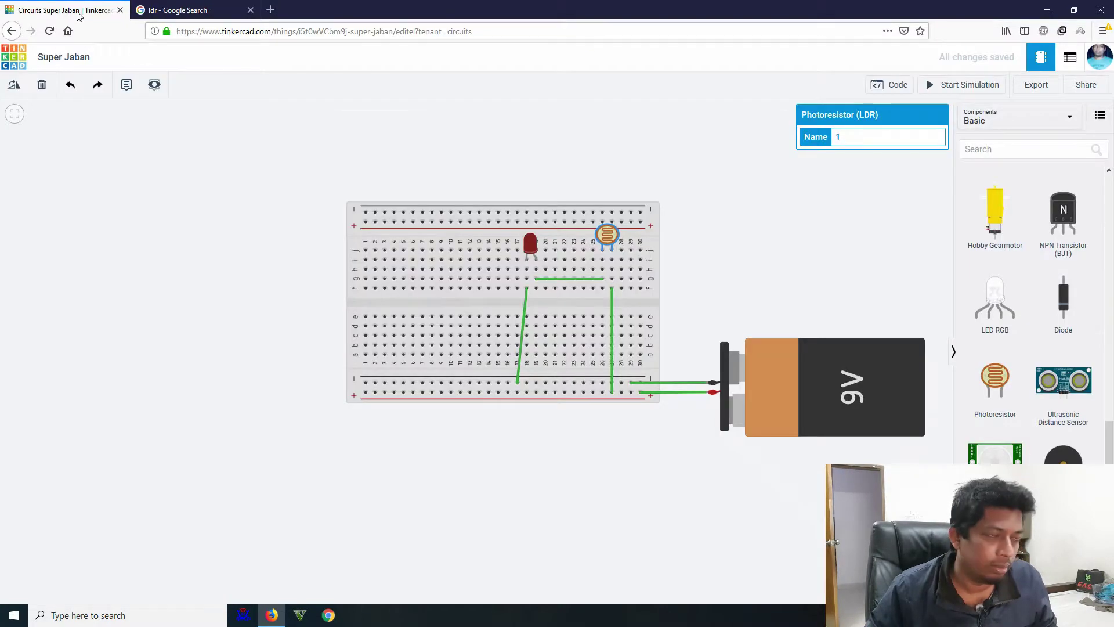
left_click(192, 11)
left_click(263, 63)
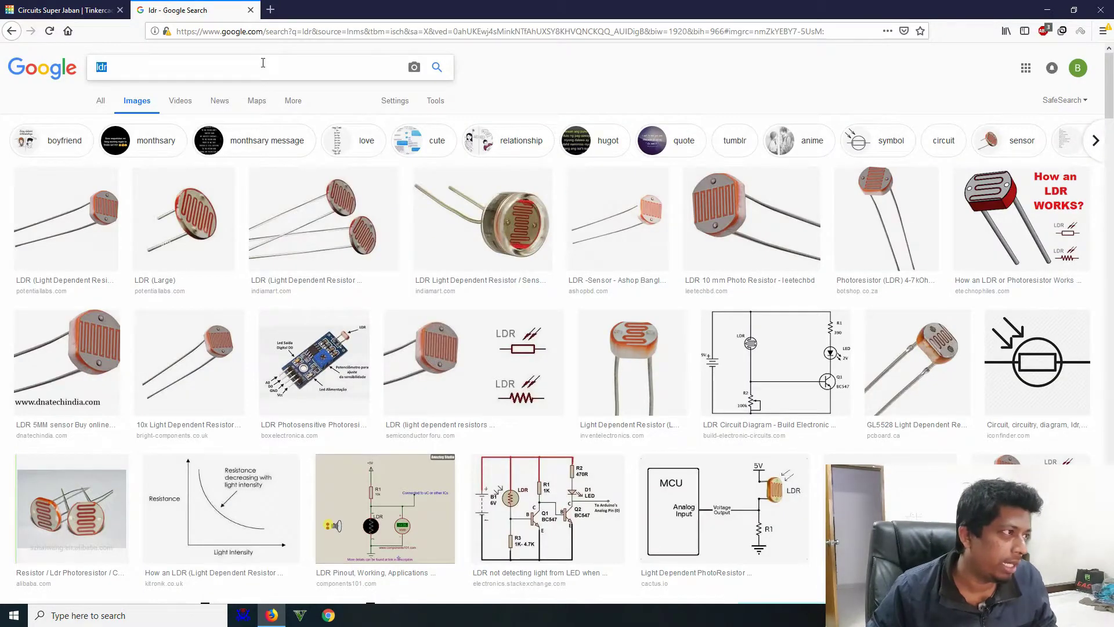
type("mul")
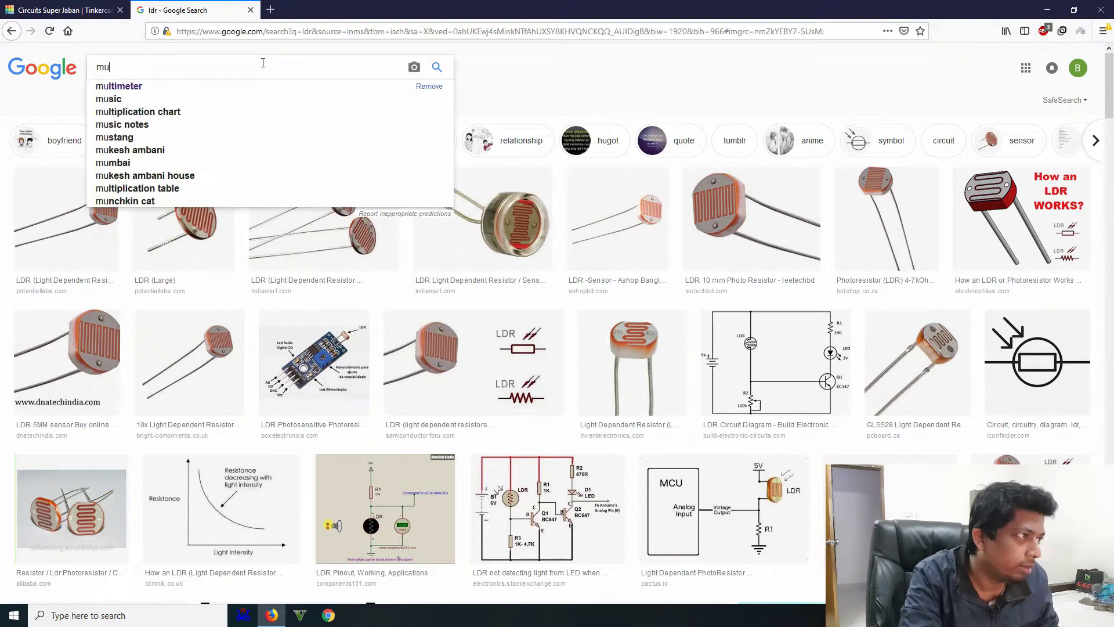
key("Down")
key("Return")
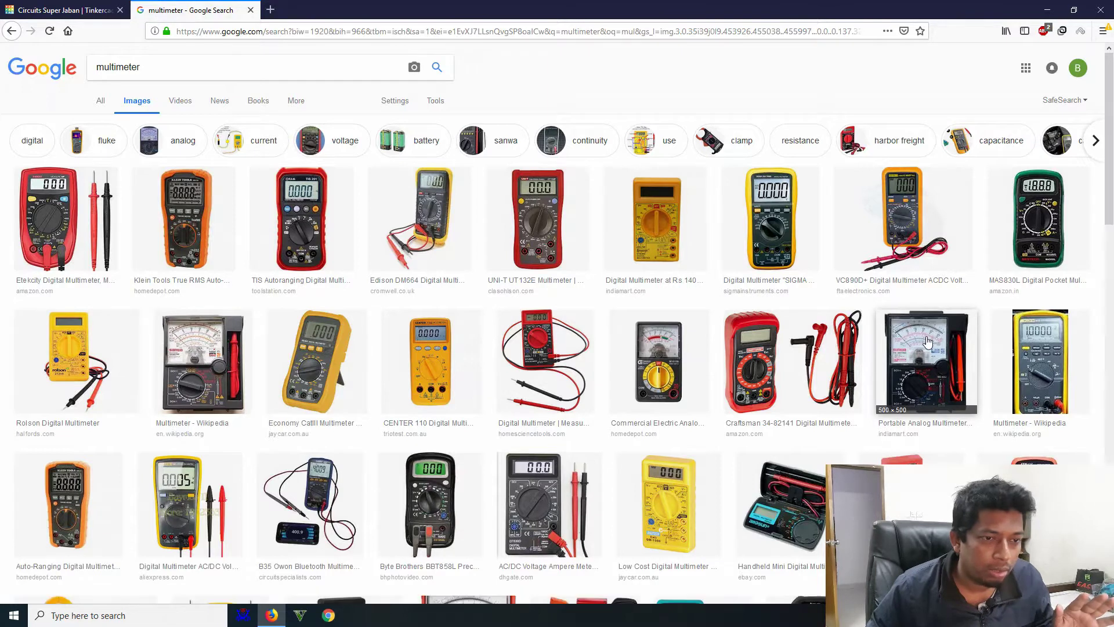
- Preview the analog, yellow digital and SIGMA 33A TRMS multimeter images, then return to Tinkercad
left_click(906, 360)
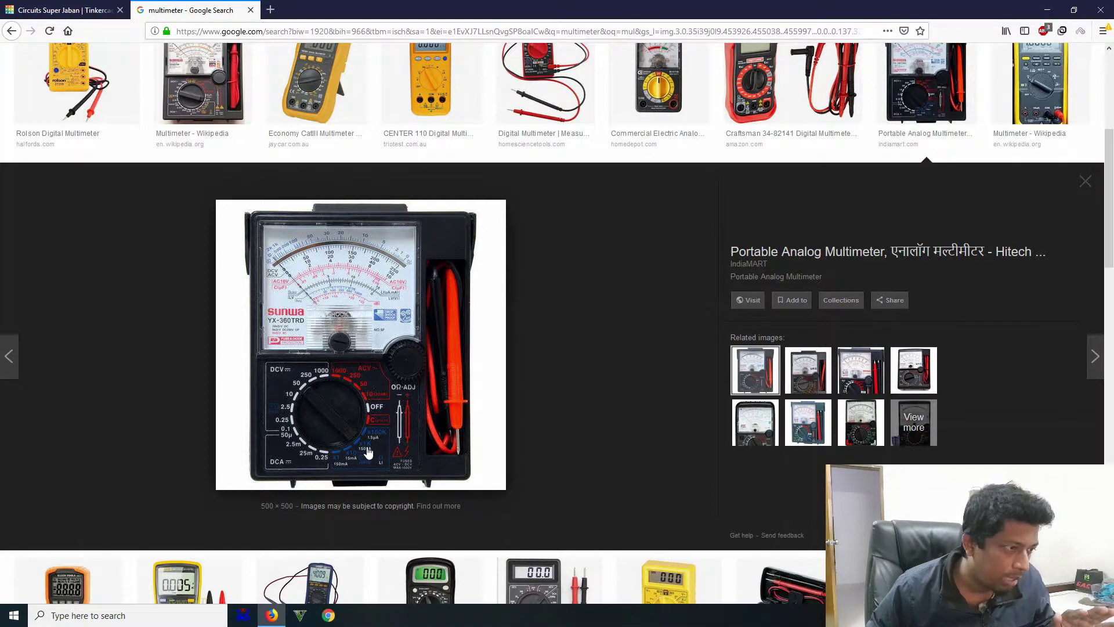
scroll(360, 406, "up", 5)
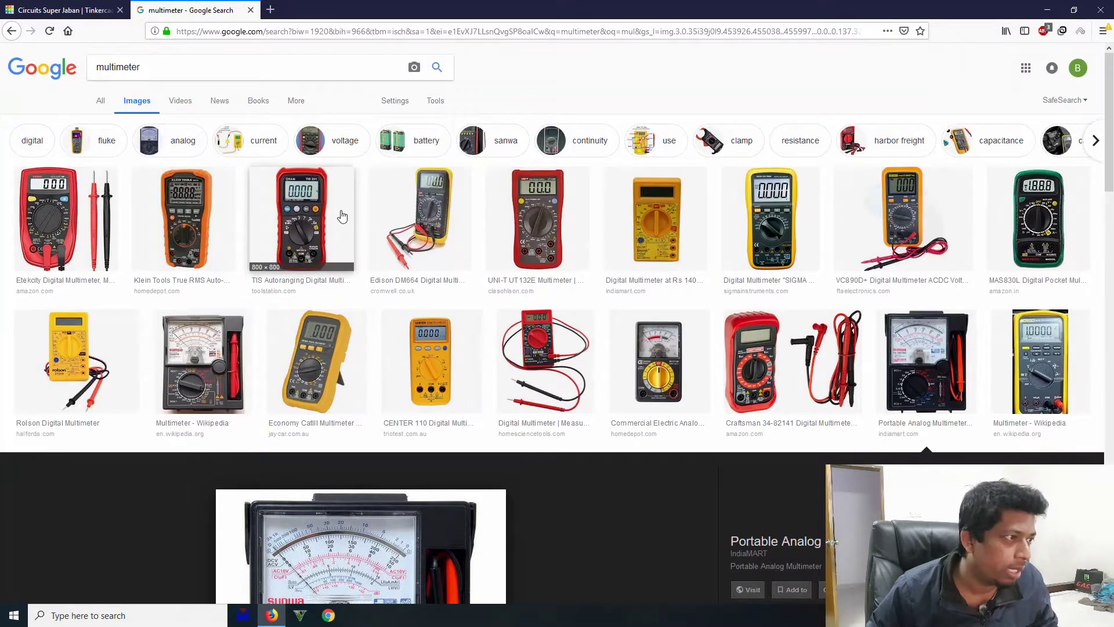
left_click(657, 224)
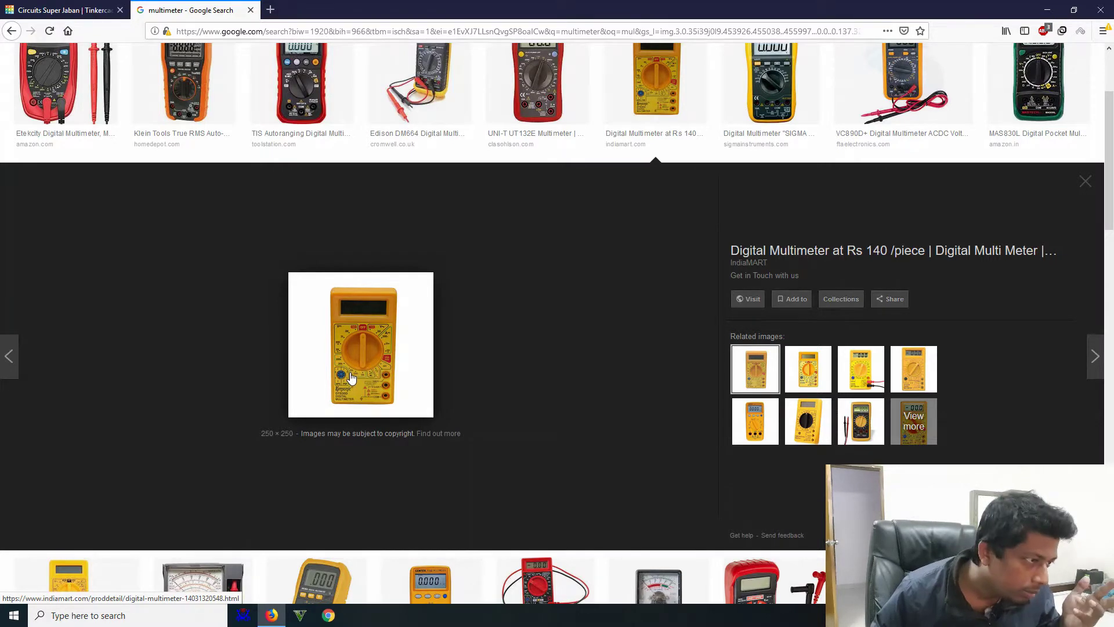
scroll(377, 370, "up", 3)
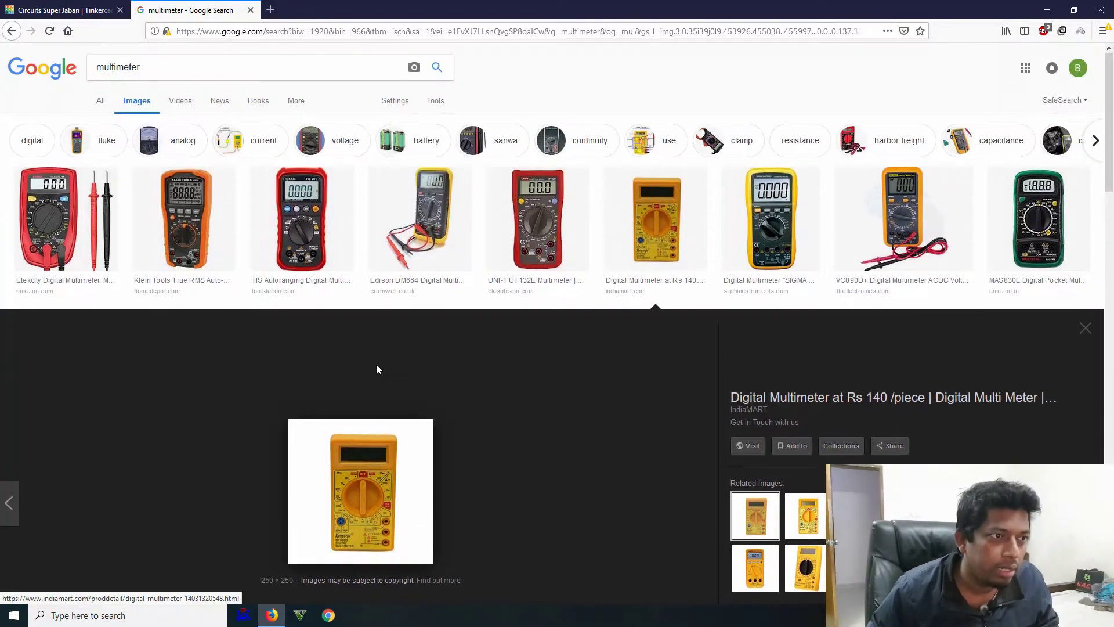
left_click(787, 218)
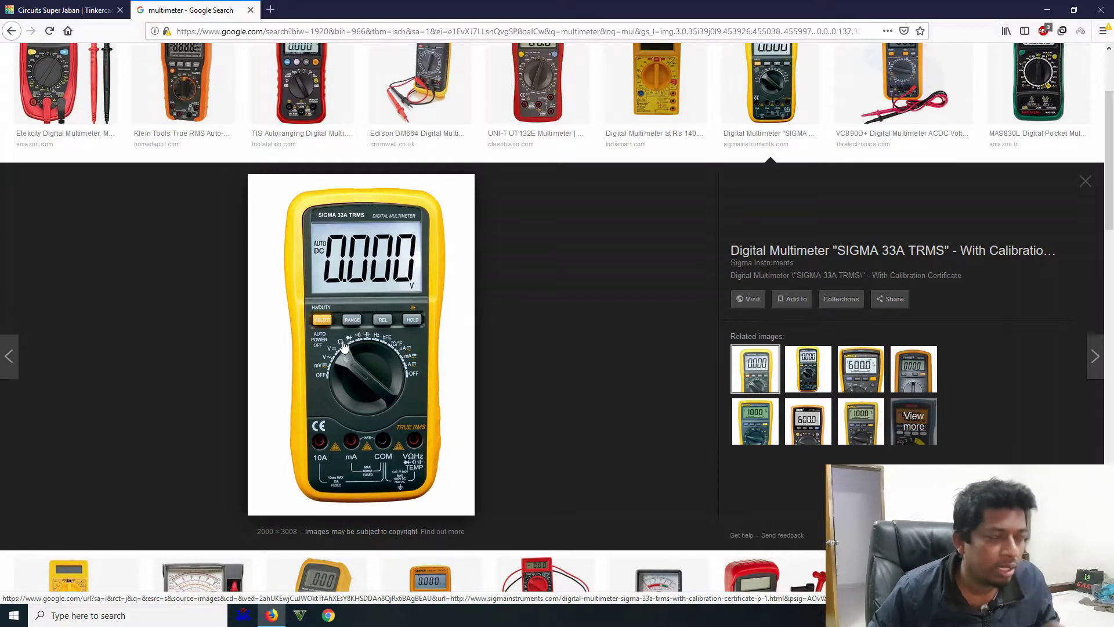
left_click(63, 10)
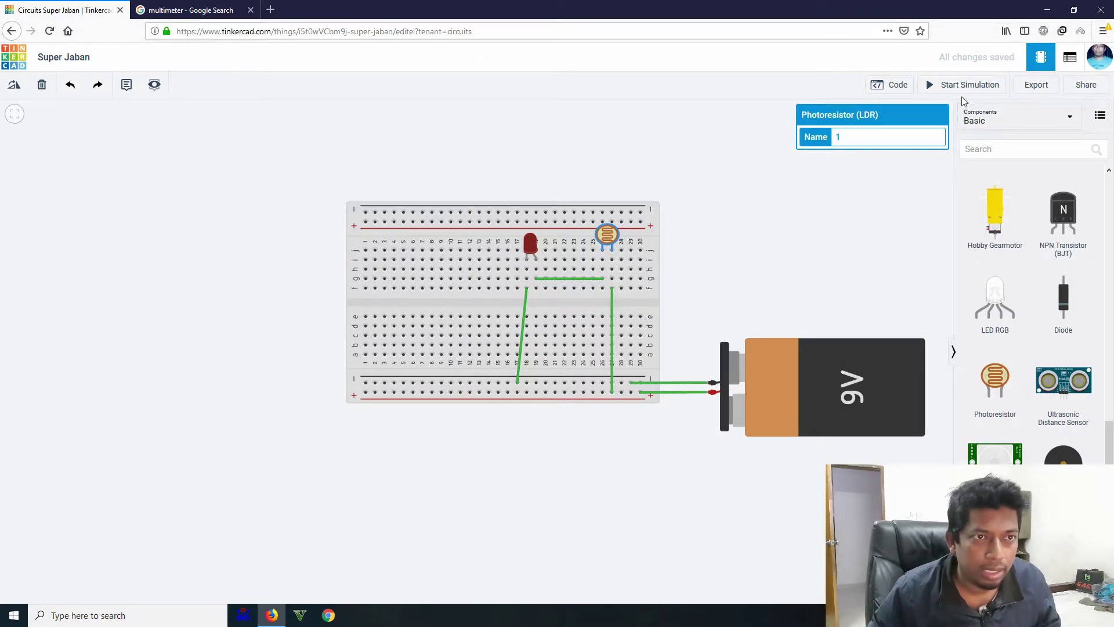
- Place a multimeter above the breadboard and wire its negative probe beside the photoresistor
left_click_drag(960, 110, 606, 155)
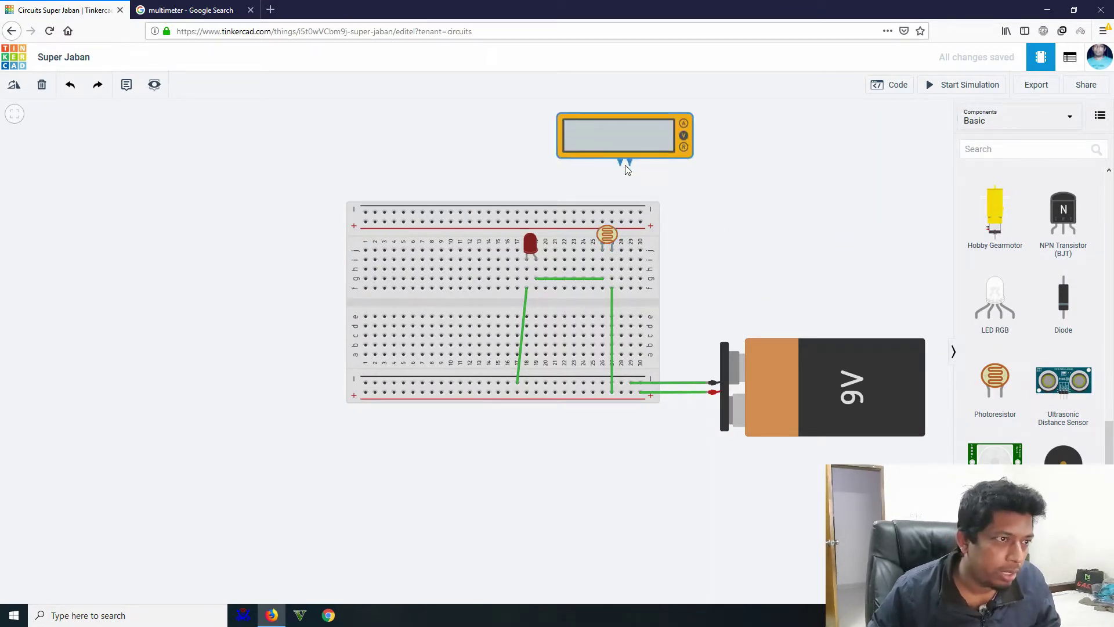
left_click(620, 161)
left_click(602, 269)
- Wire the positive probe beside the photoresistor, then delete the battery's black-terminal wire
left_click(630, 165)
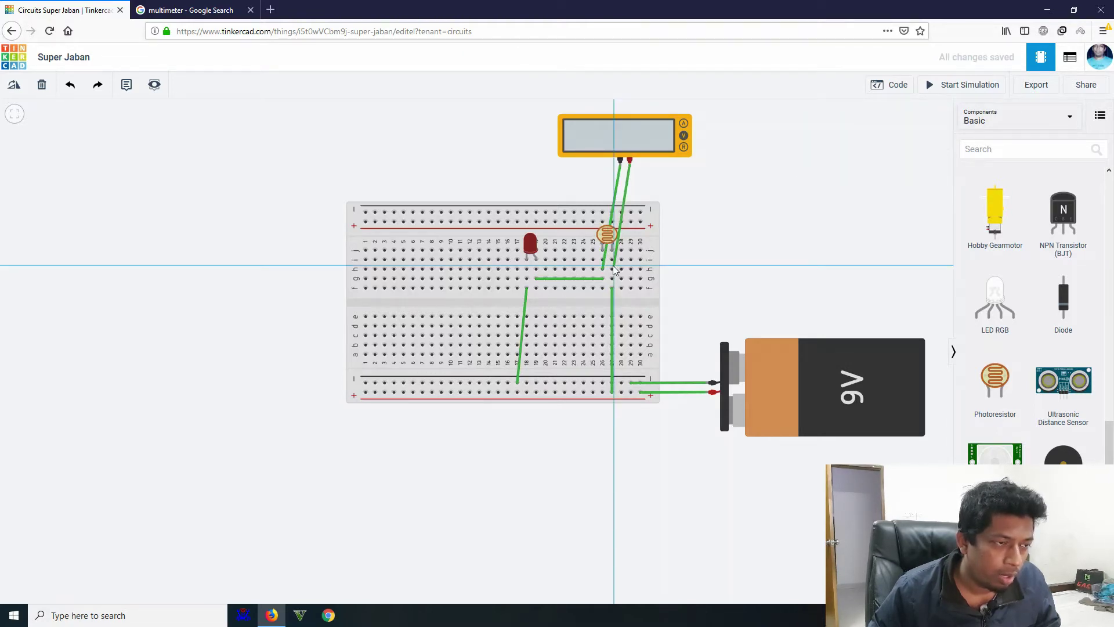
left_click(613, 270)
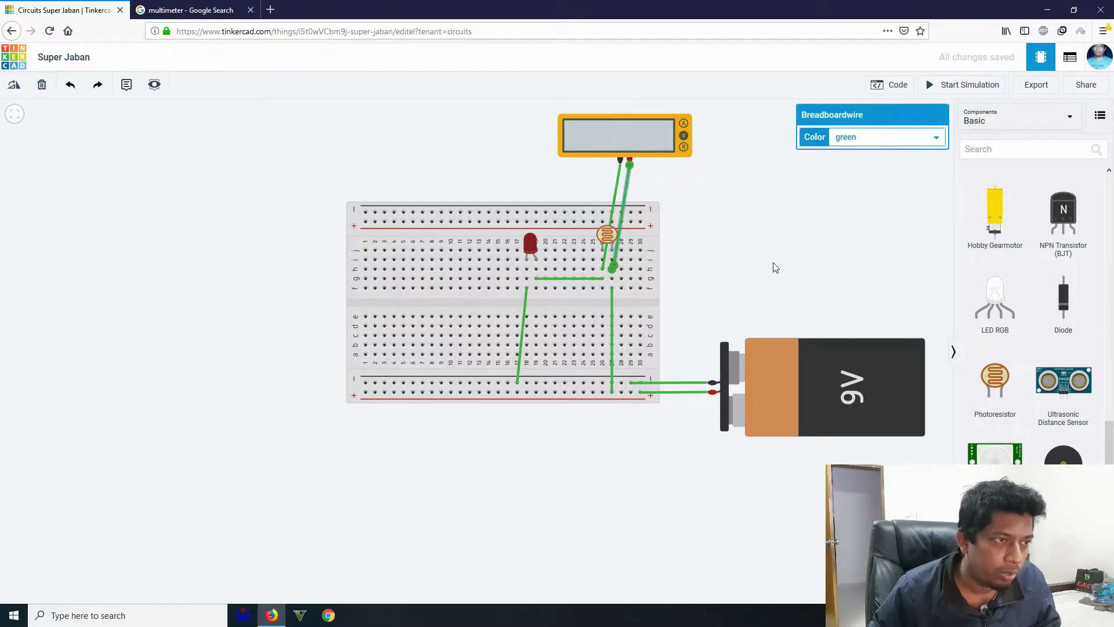
left_click(43, 86)
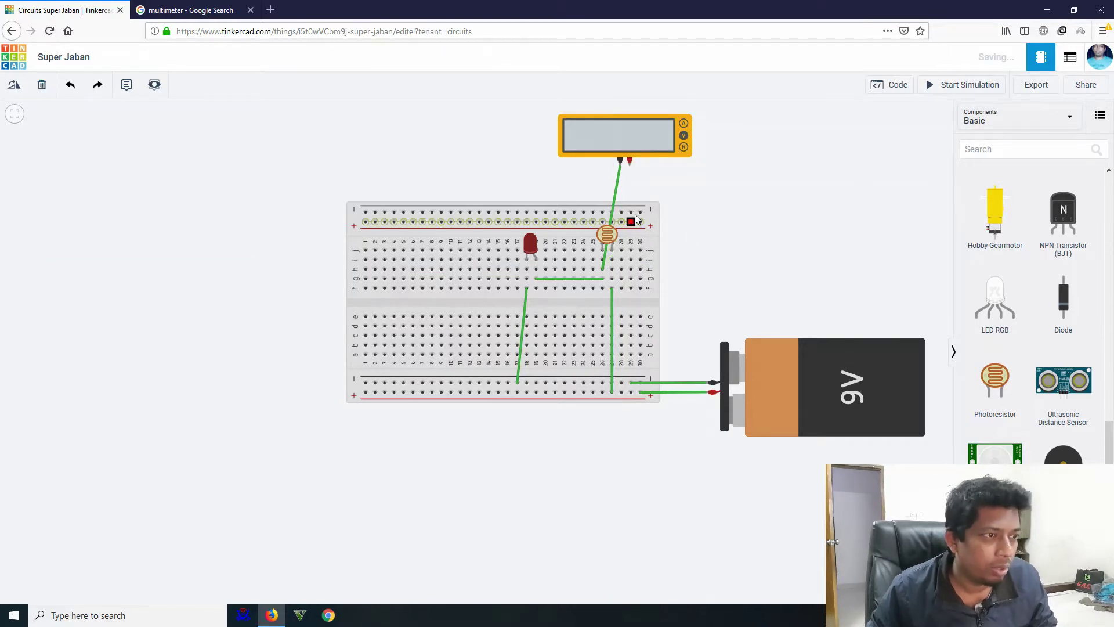
left_click(628, 166)
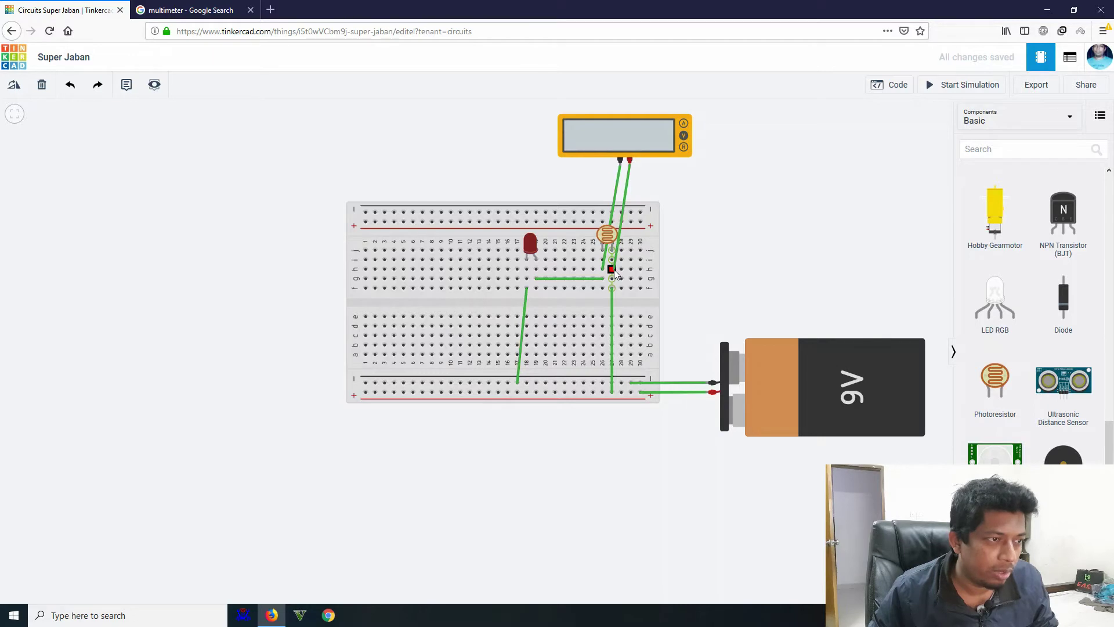
left_click(613, 270)
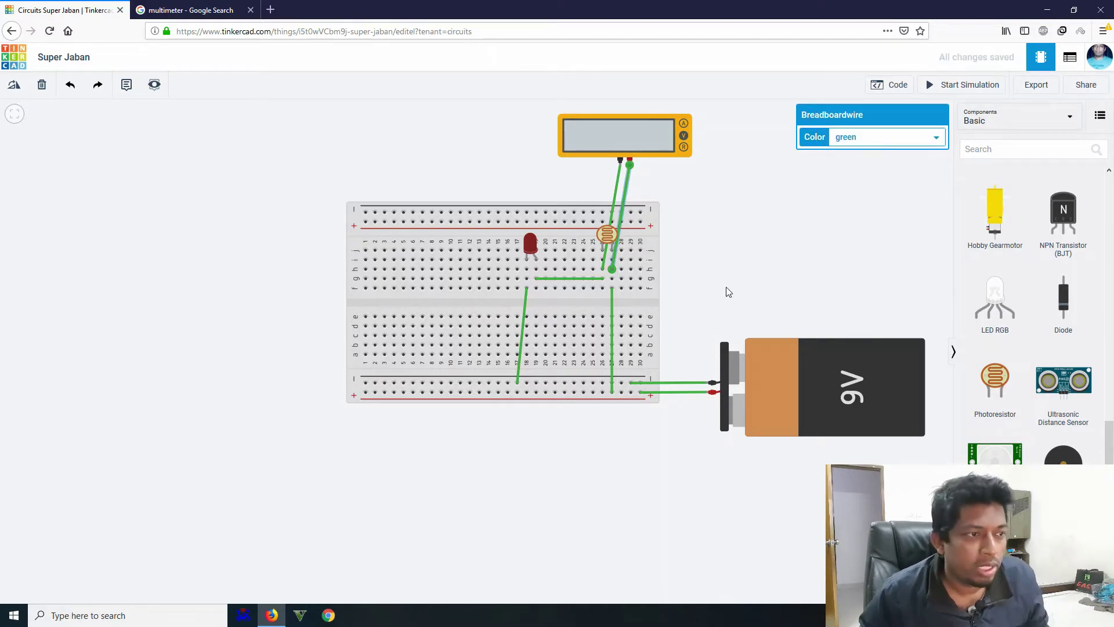
left_click(669, 382)
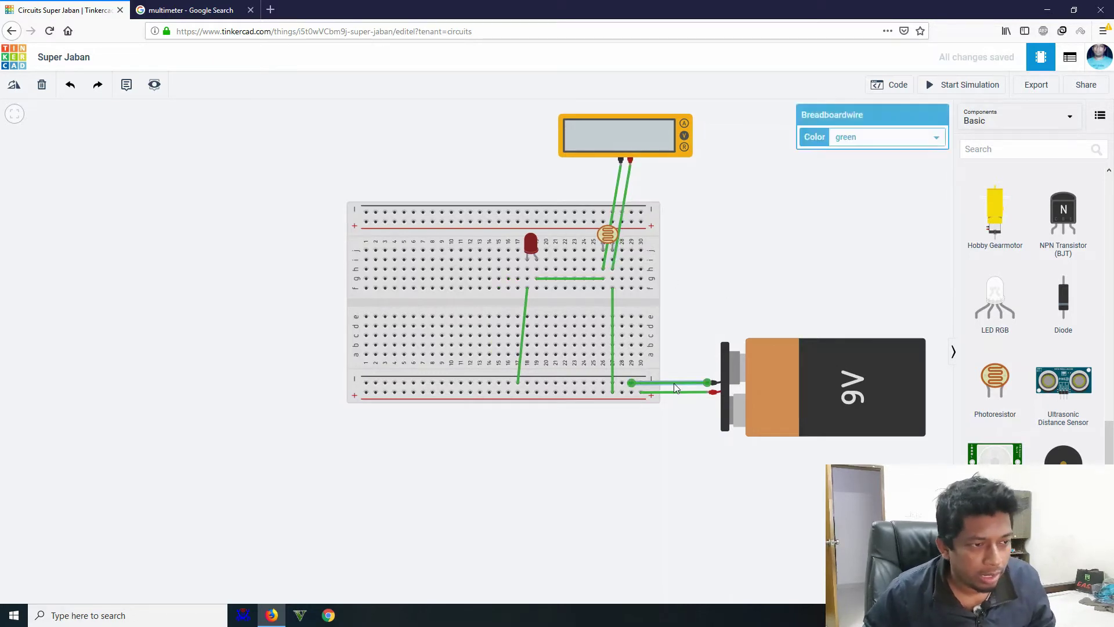
key("Delete")
- Start the simulation and switch the multimeter to resistance (R) mode
left_click(952, 85)
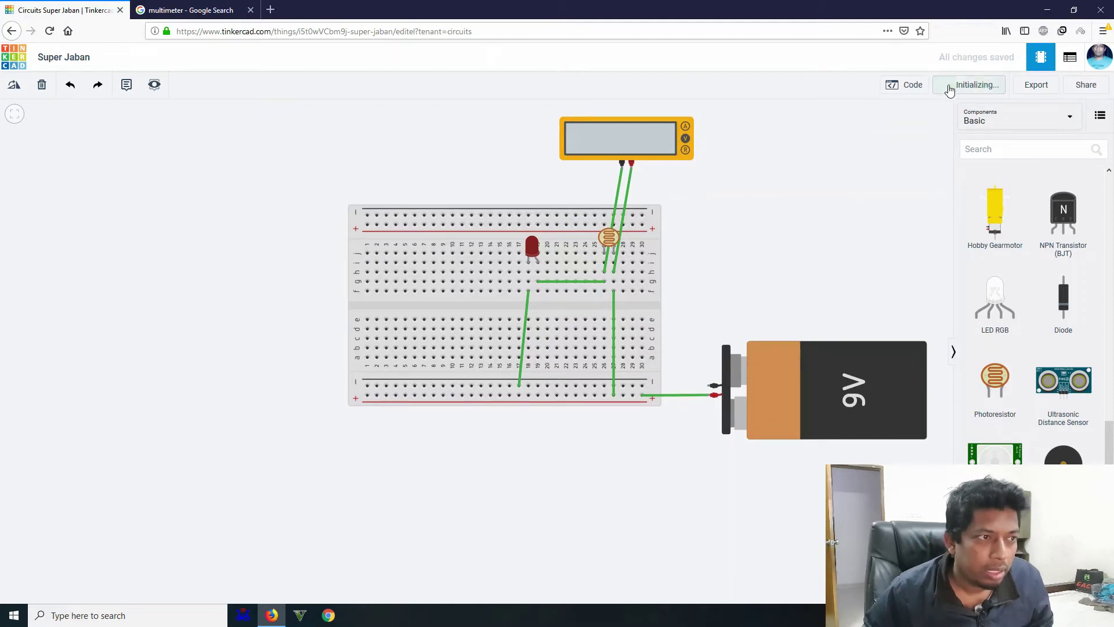
left_click(684, 151)
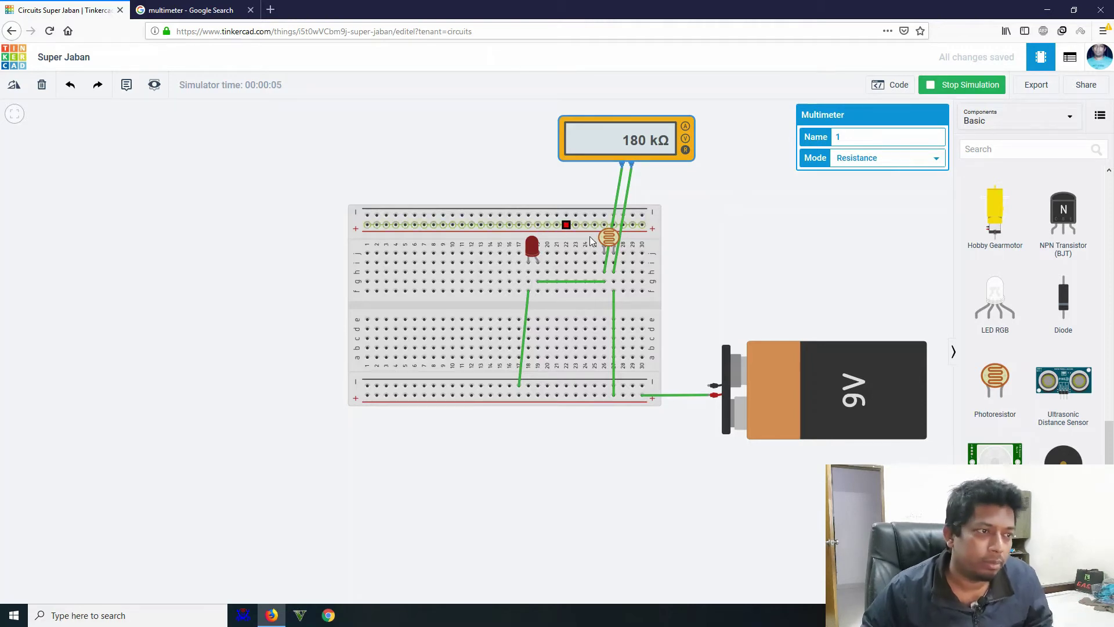
left_click(611, 242)
- Brighten the LDR's light so it reads 506 Ω, then dim it back to 180 kΩ
left_click(613, 238)
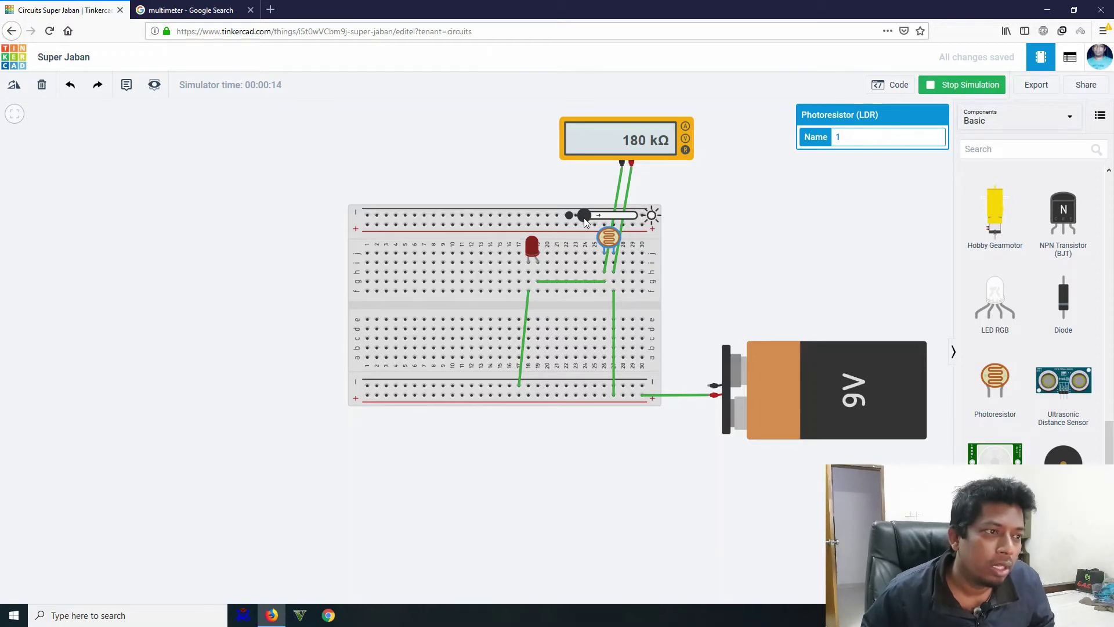
left_click_drag(590, 219, 642, 219)
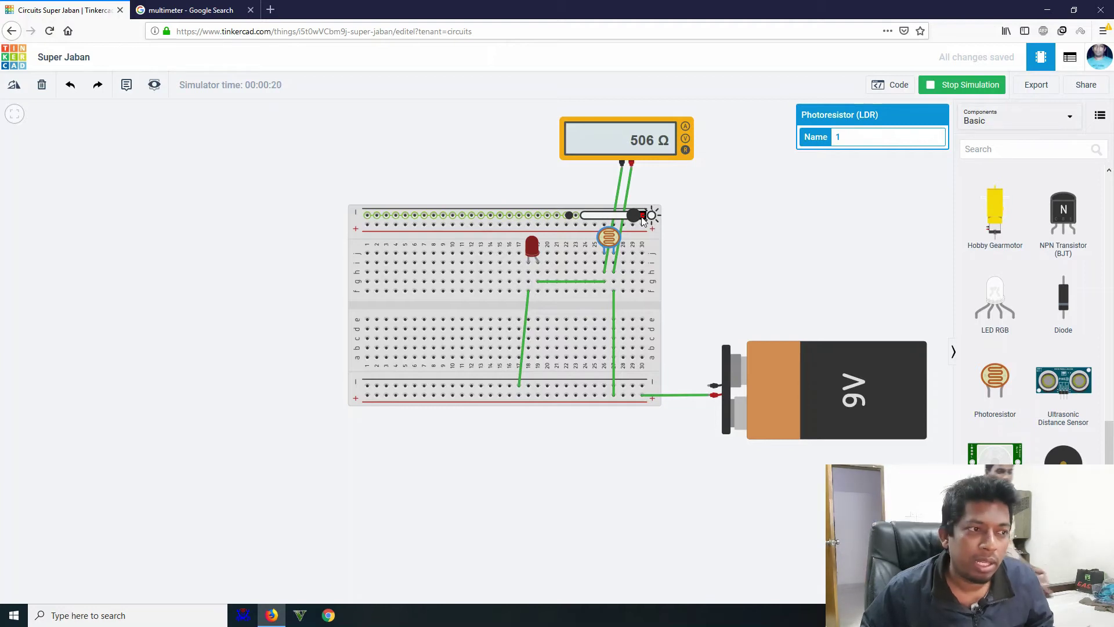
left_click_drag(642, 219, 577, 206)
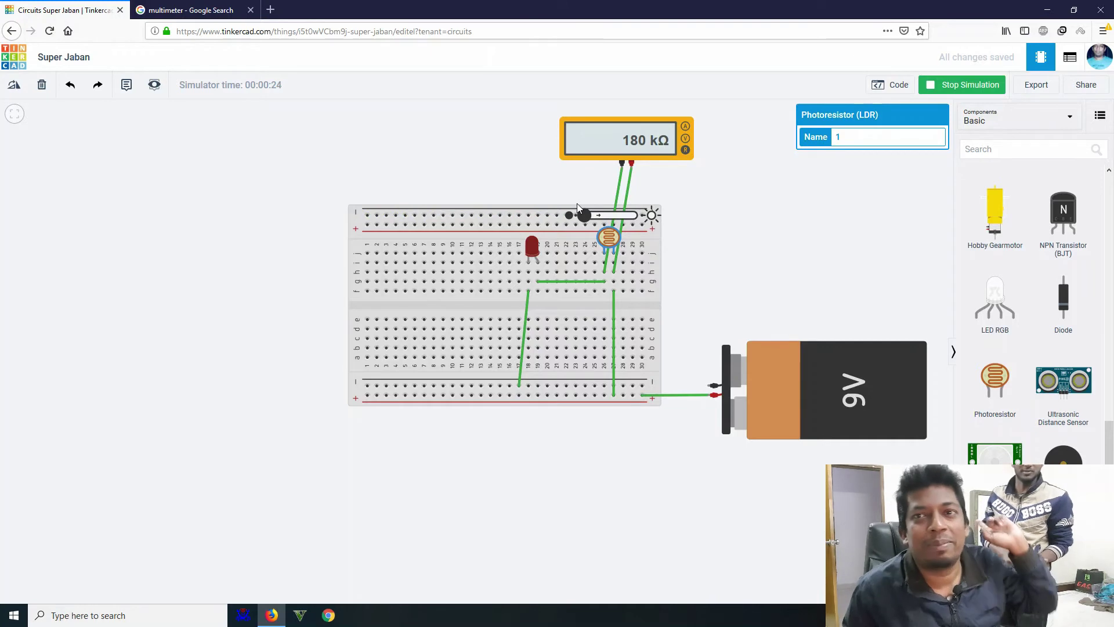